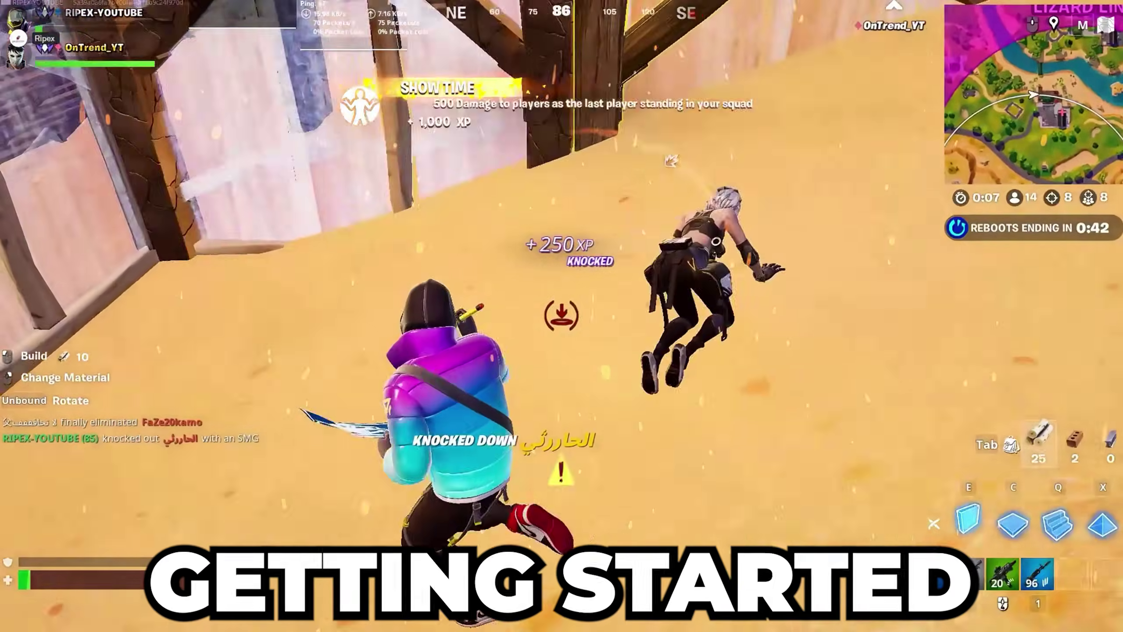
Pick up the knocked opponent and fire the rifle at them
key("e")
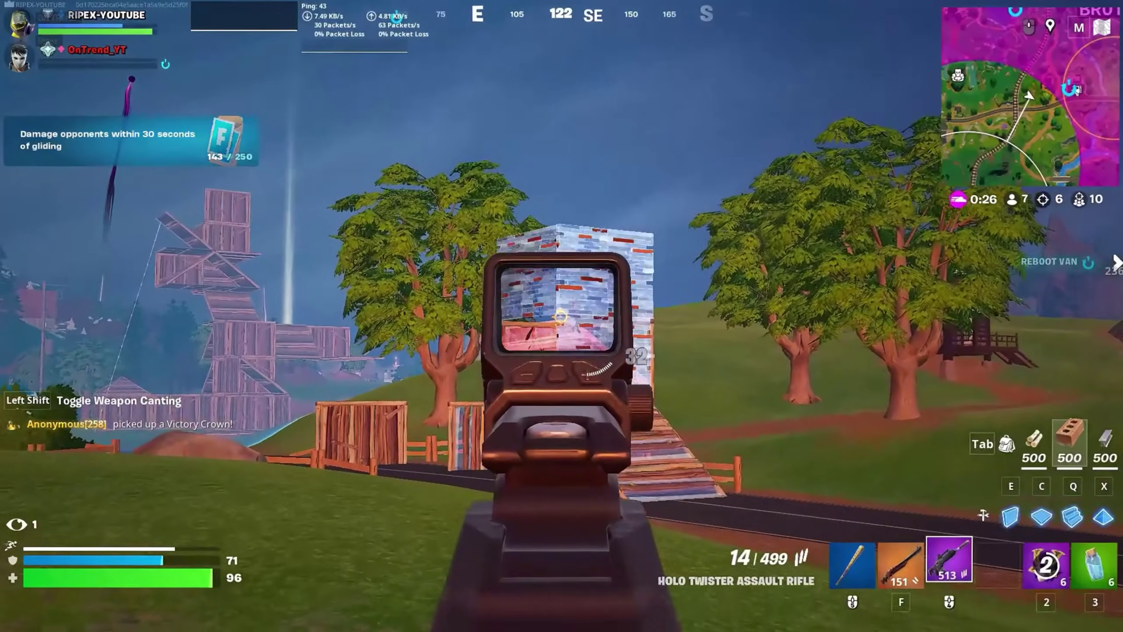
left_click(561, 316)
left_click(561, 316)
Build brick walls and ramps while climbing upward
key("e")
left_click(561, 316)
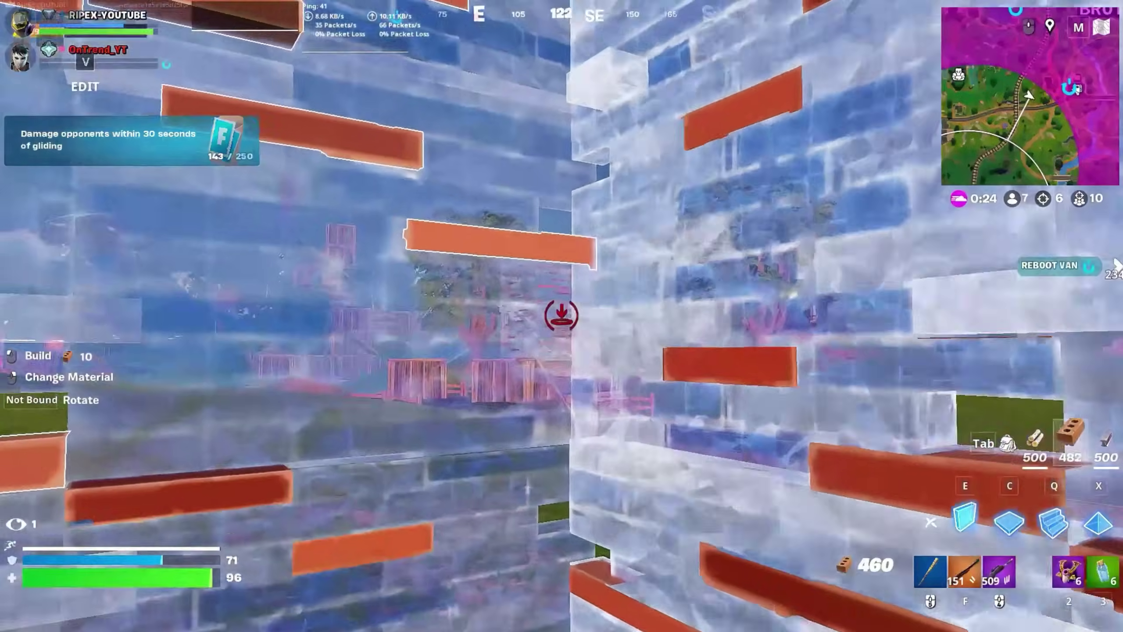
left_click(561, 316)
left_click(561, 316)
left_click(561, 316)
left_click(561, 316)
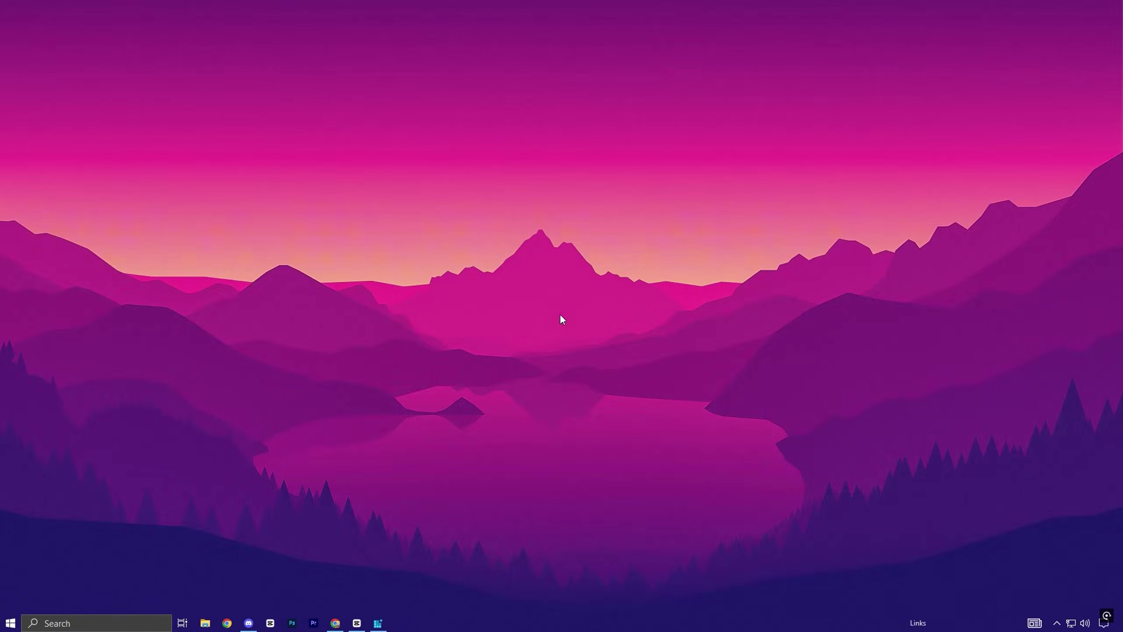
Launch Registry Editor as administrator from a Windows search for 'regi'
left_click(88, 623)
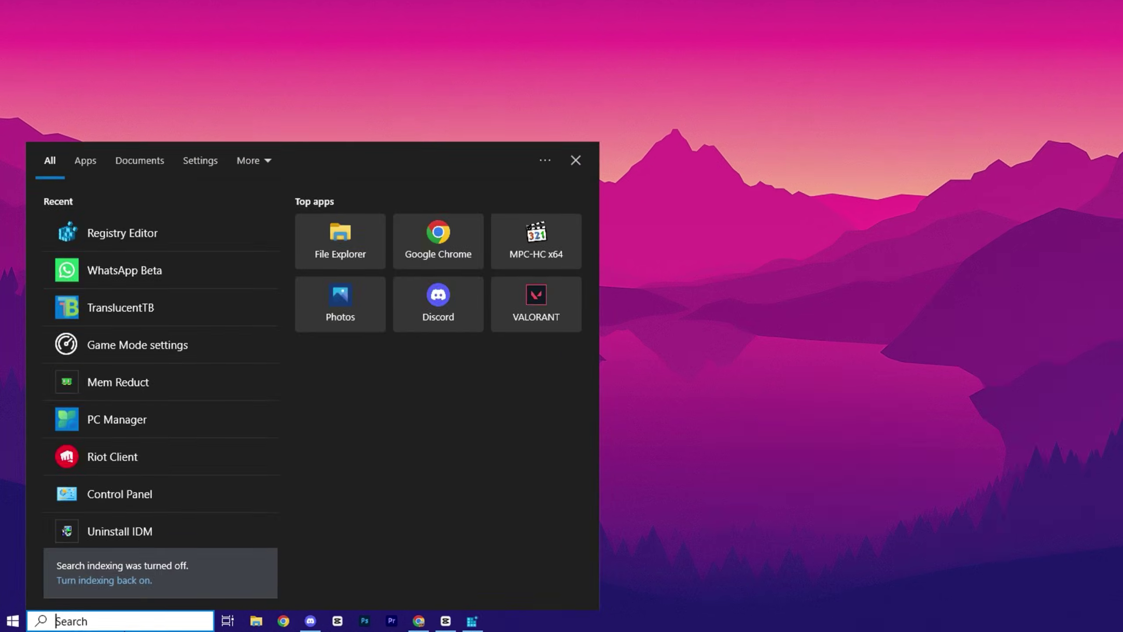
type("regi")
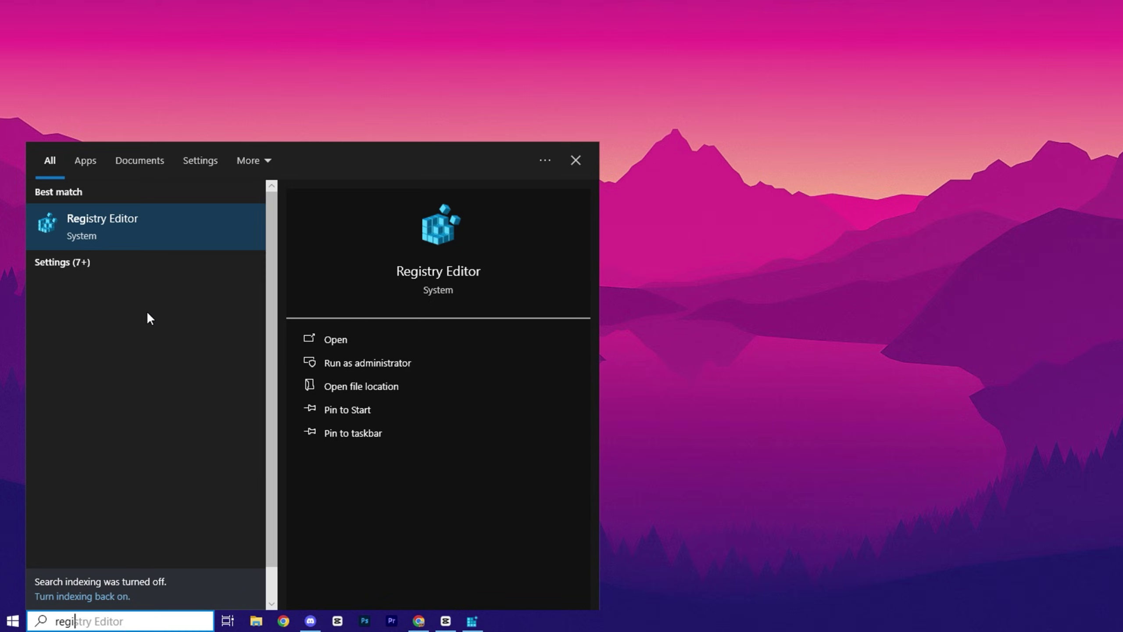
right_click(157, 230)
left_click(183, 246)
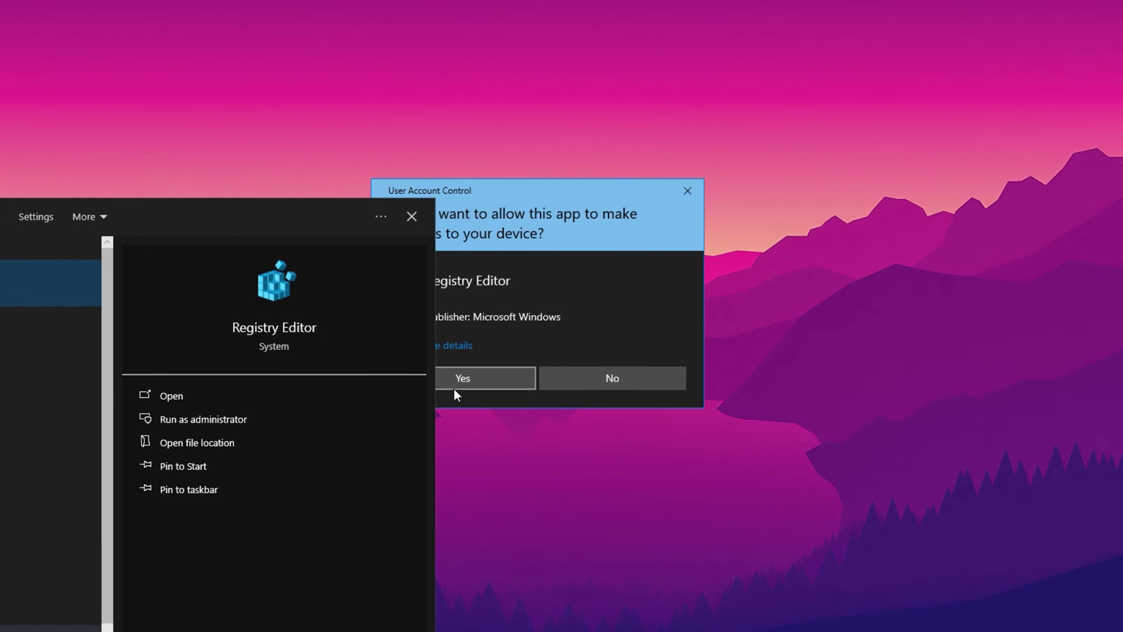
left_click(455, 382)
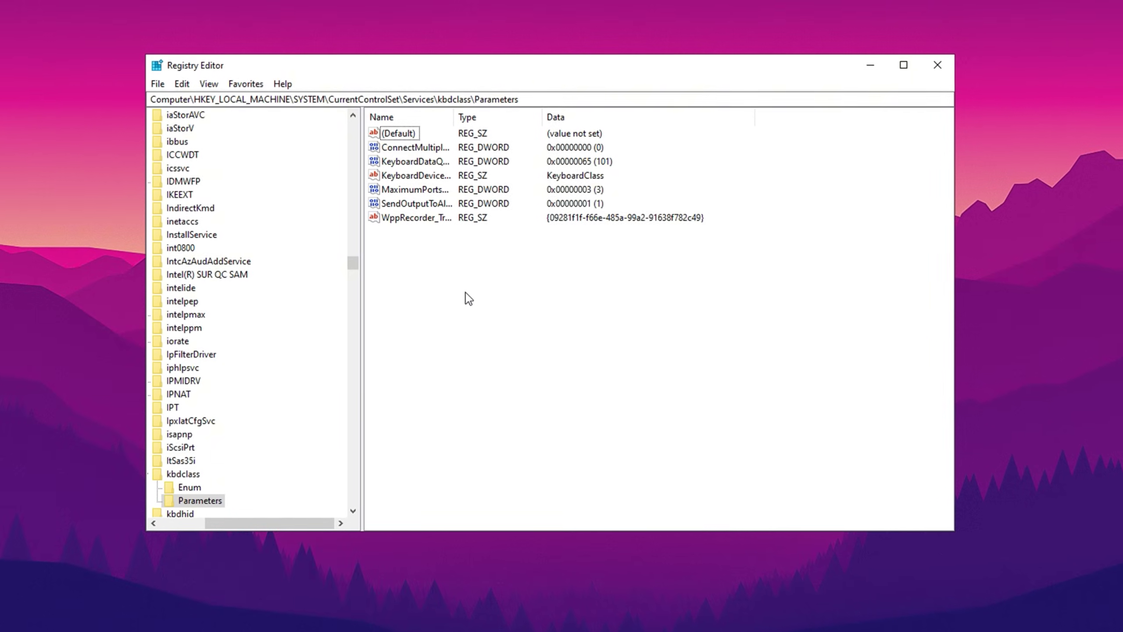
Go to the kbdclass Parameters key and select KeyboardDataQueueSize
left_click(532, 100)
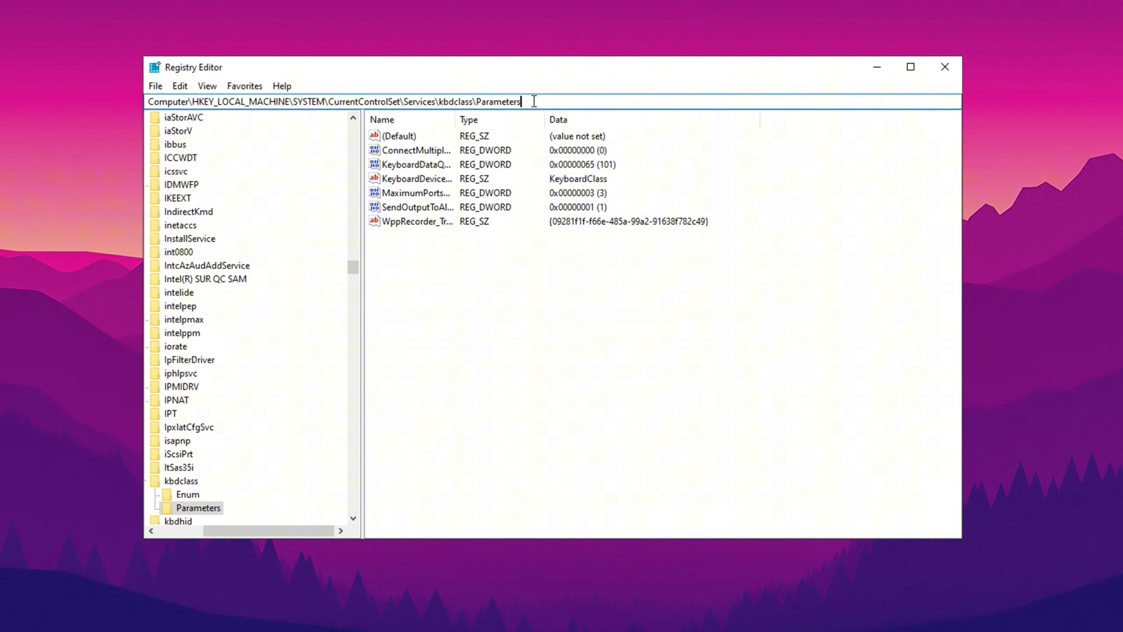
key("ctrl+shift+Left")
key("ctrl+shift+Left")
key("ctrl+shift+Left")
key("ctrl+shift+Left")
key("ctrl+shift+Left")
key("ctrl+shift+Left")
key("ctrl+shift+Left")
key("ctrl+shift+Left")
key("ctrl+shift+Left")
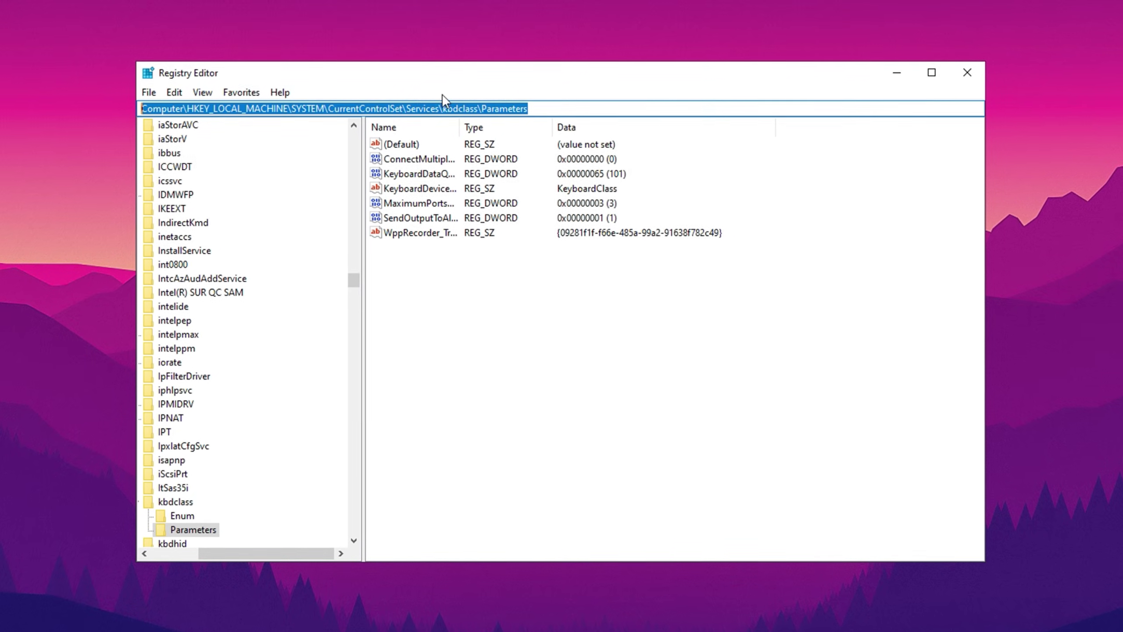
left_click(542, 111)
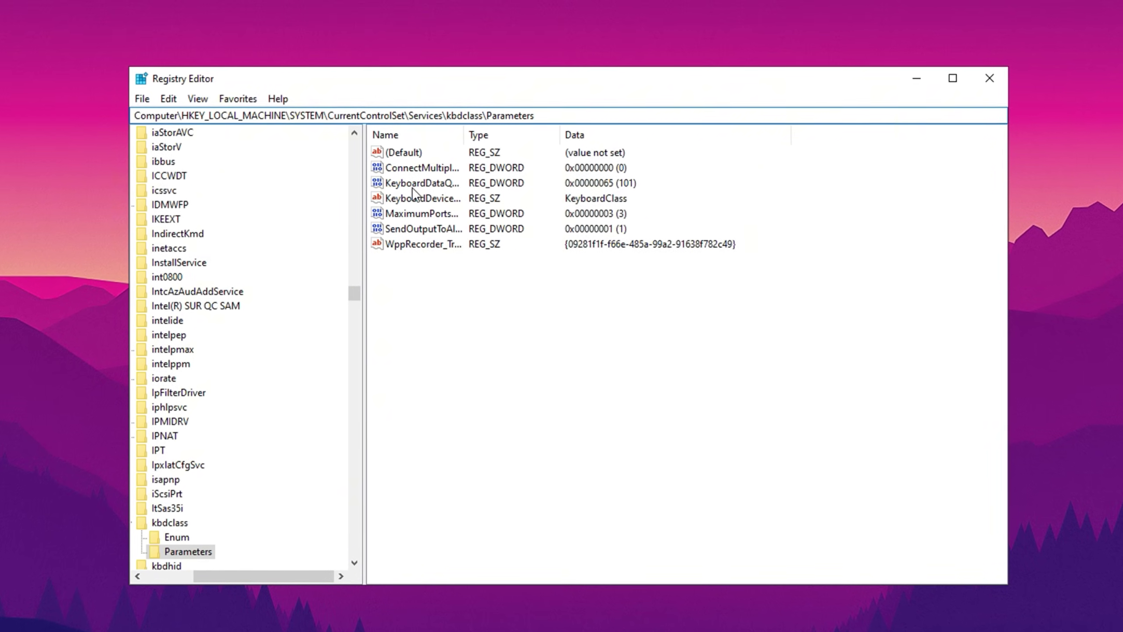
left_click(425, 184)
Open KeyboardDataQueueSize and check its value data, 65 in hexadecimal, without changing it
double_click(432, 184)
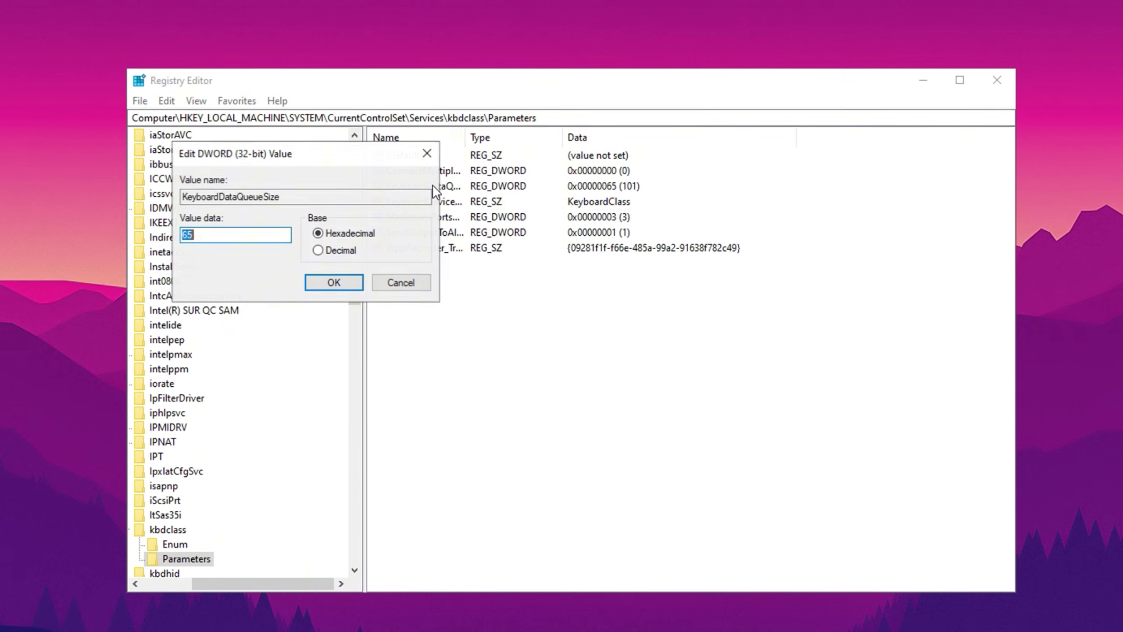
left_click(215, 240)
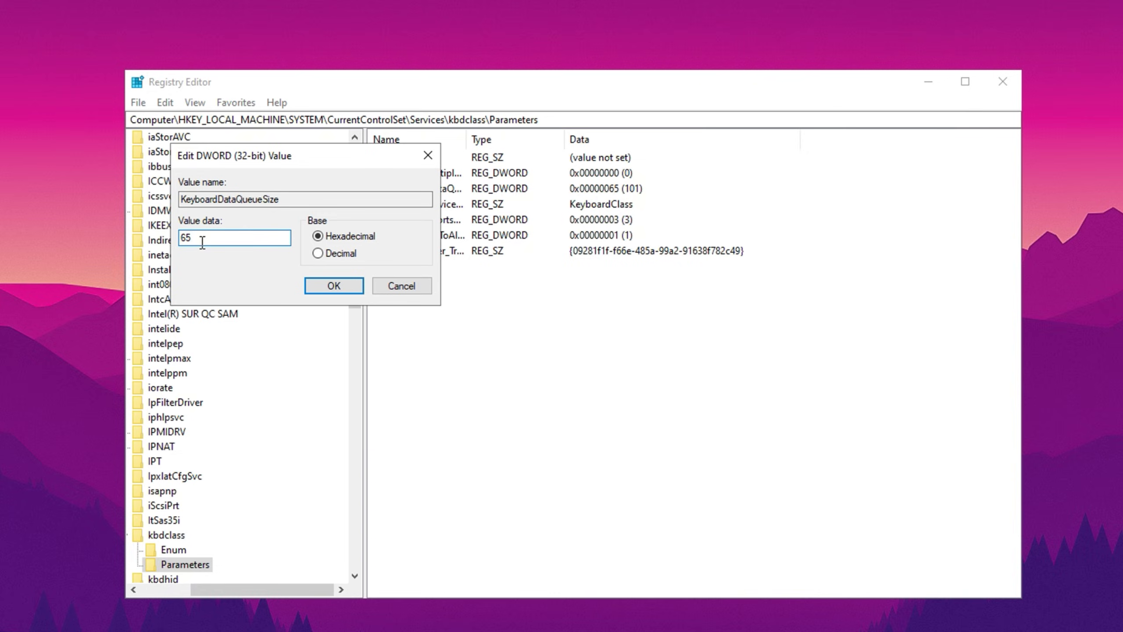
left_click_drag(199, 238, 171, 233)
left_click(200, 242)
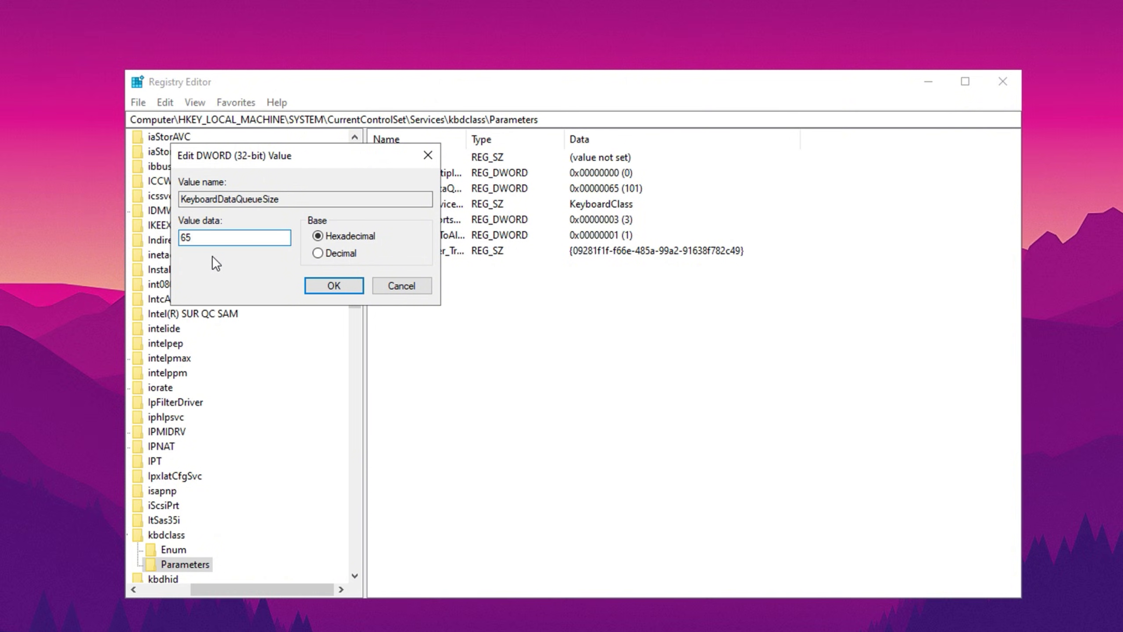
Keep KeyboardDataQueueSize at 65, then go to PrefetchParameters and select EnablePrefetcher
left_click(334, 285)
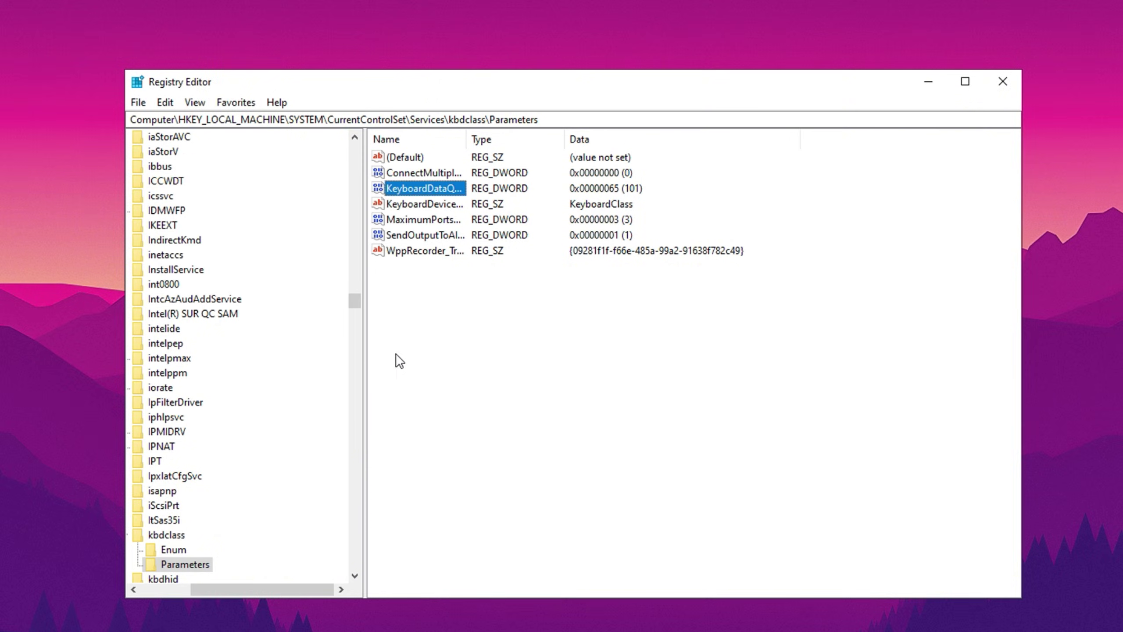
left_click(416, 311)
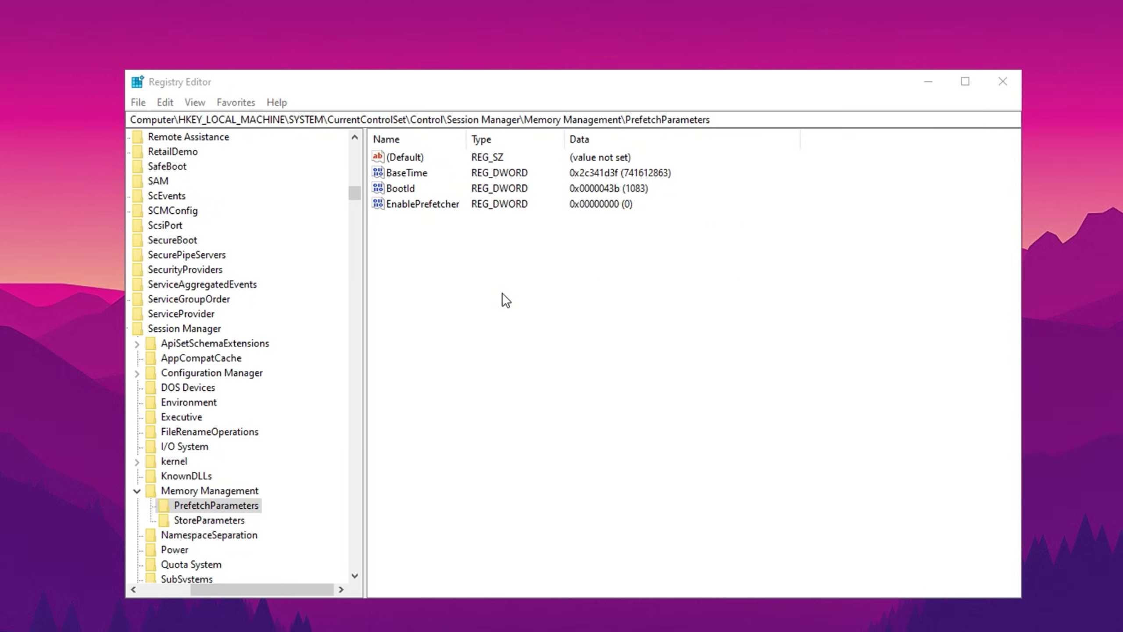
double_click(754, 119)
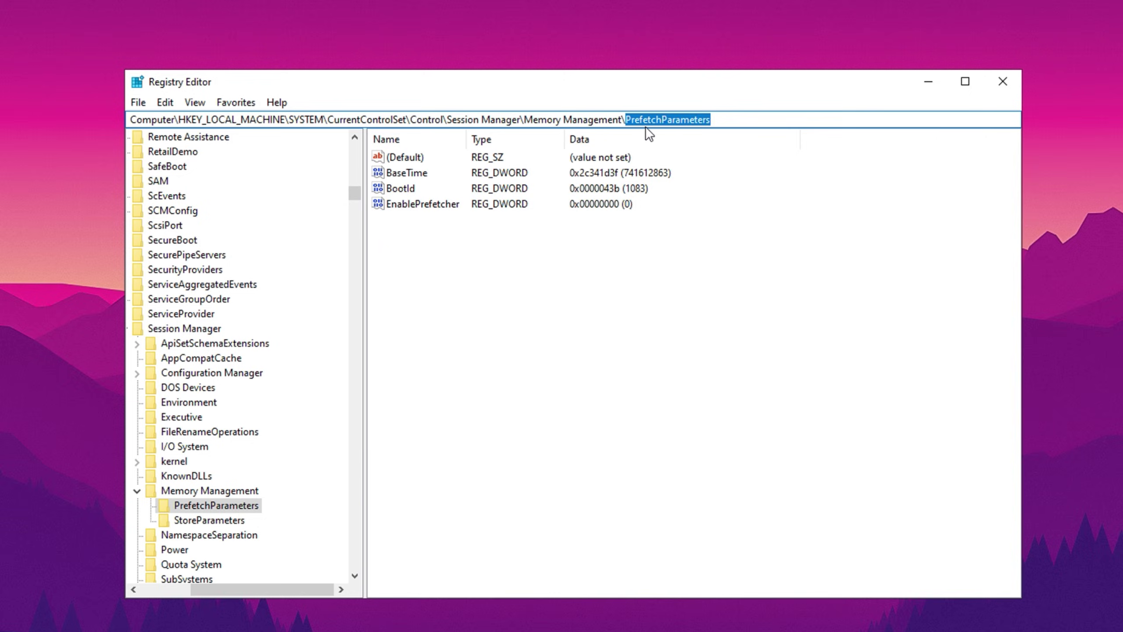
left_click(503, 257)
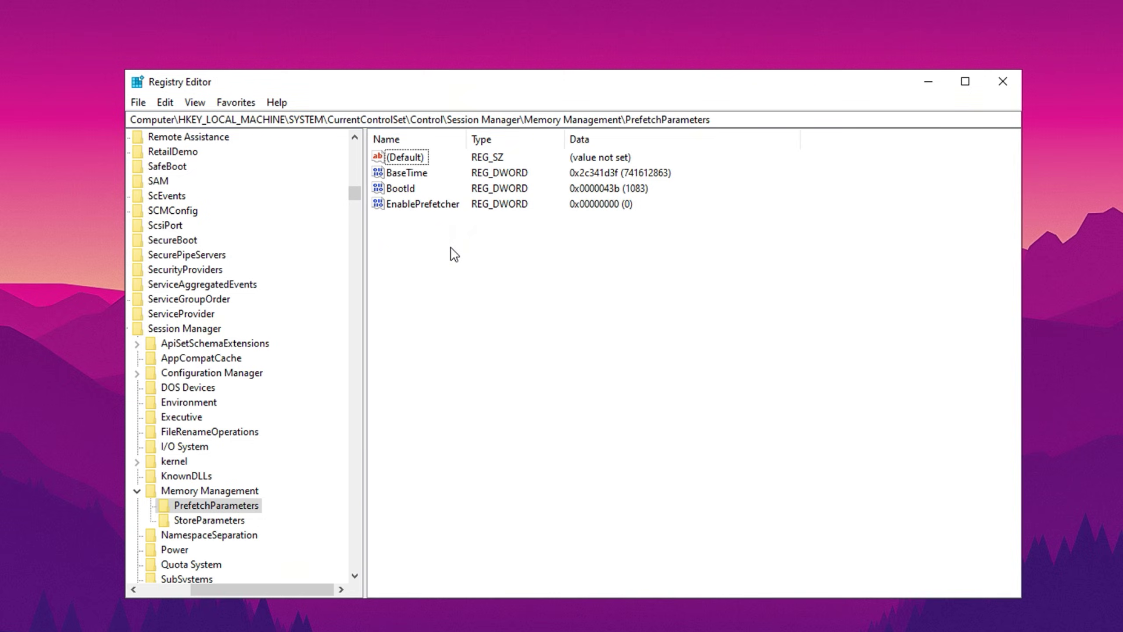
left_click(427, 206)
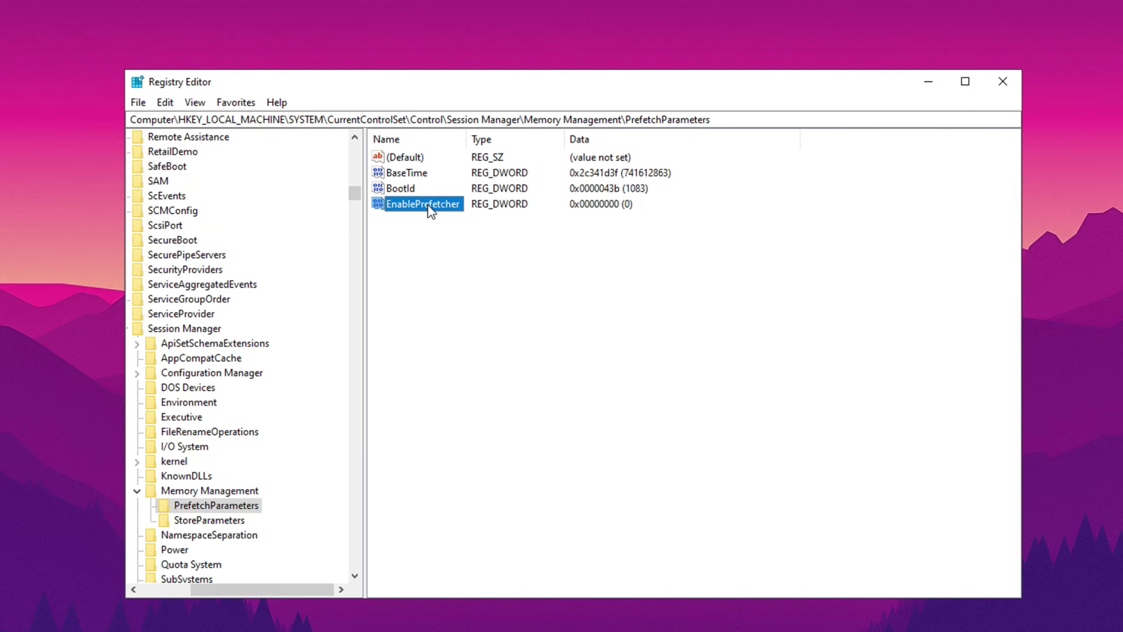
Open EnablePrefetcher and confirm its value data stays at 0
double_click(427, 204)
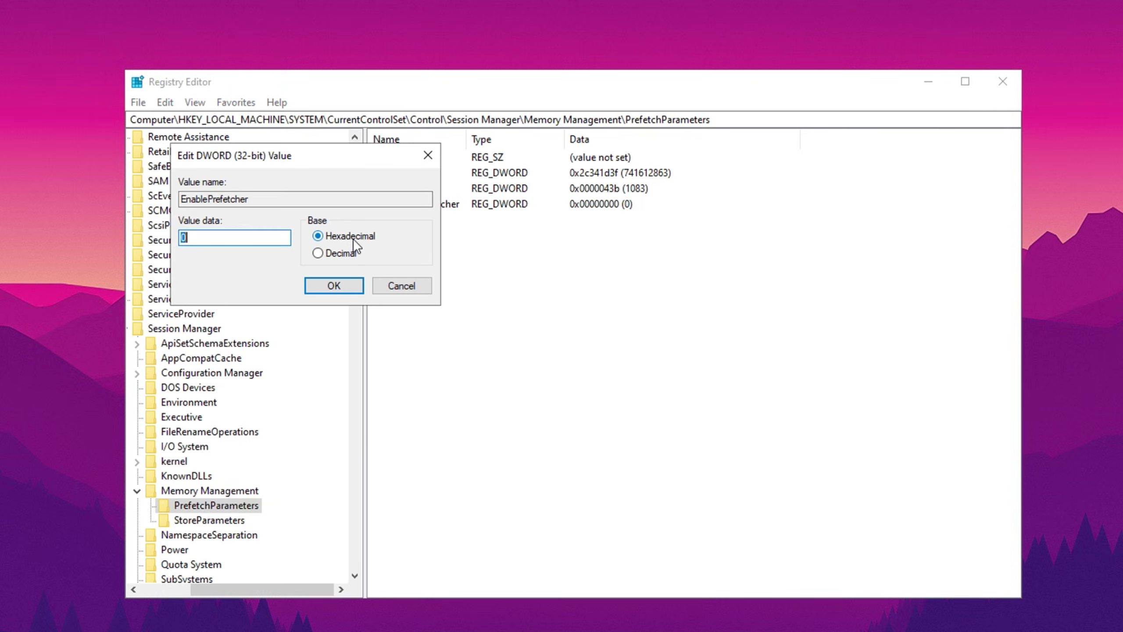
left_click(334, 288)
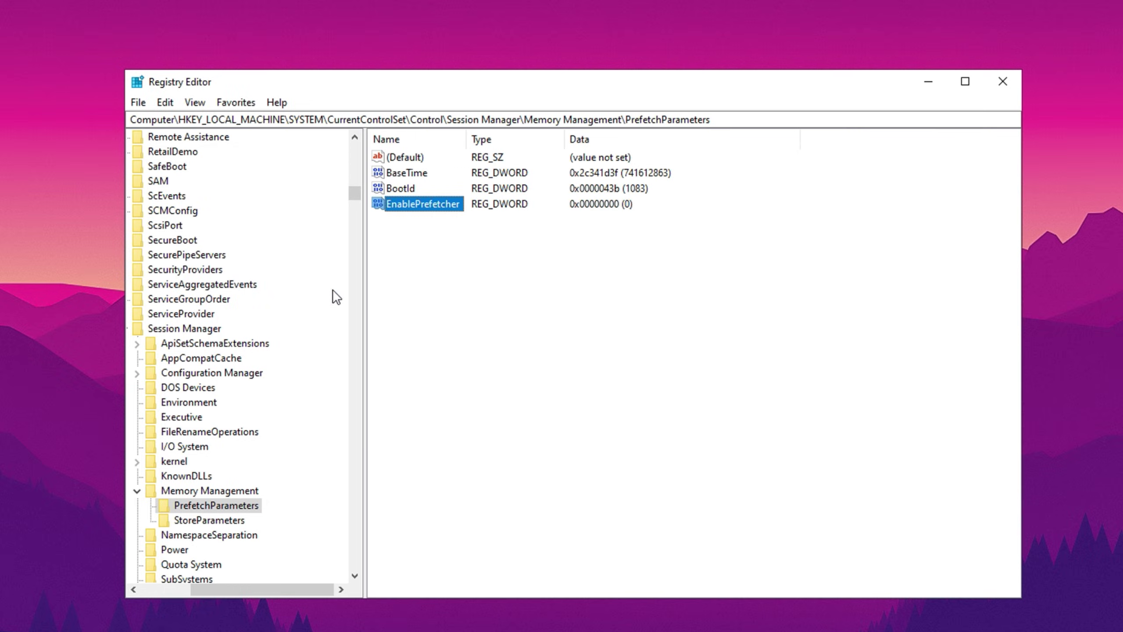
left_click(422, 309)
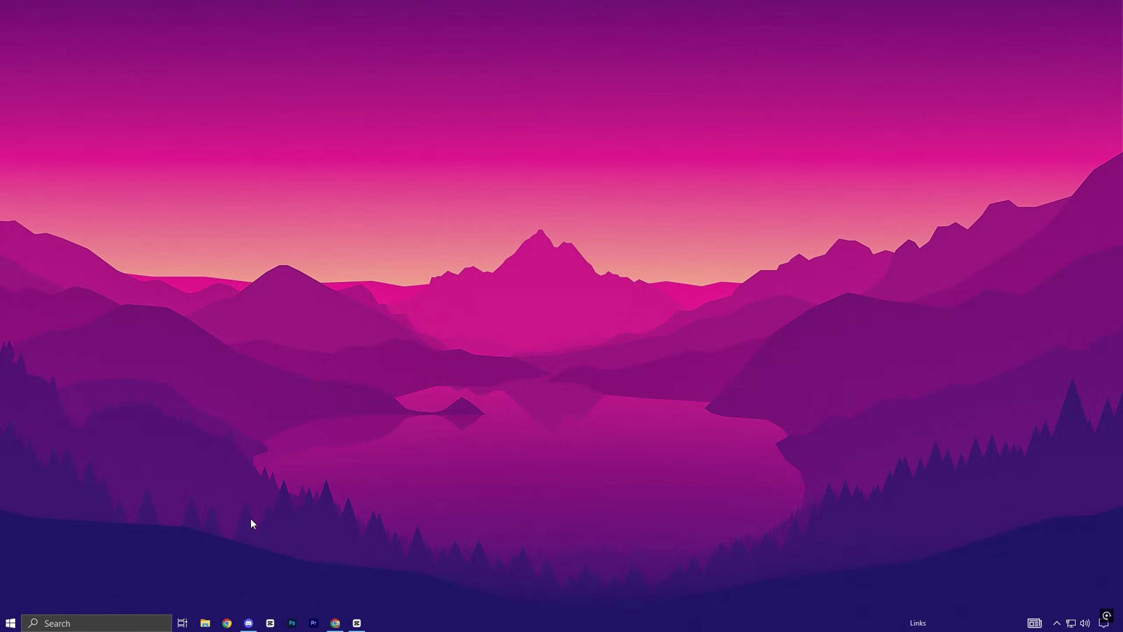
Turn off Enhance pointer precision in Mouse Properties' Pointer Options and confirm with OK
left_click(126, 618)
type("MOUS")
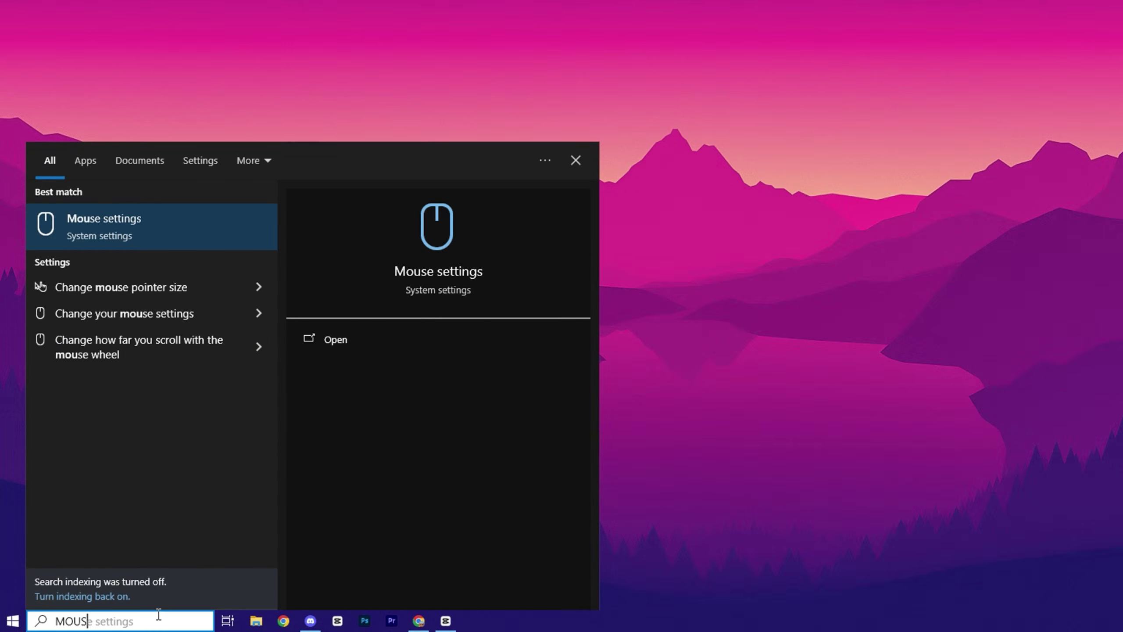
left_click(204, 239)
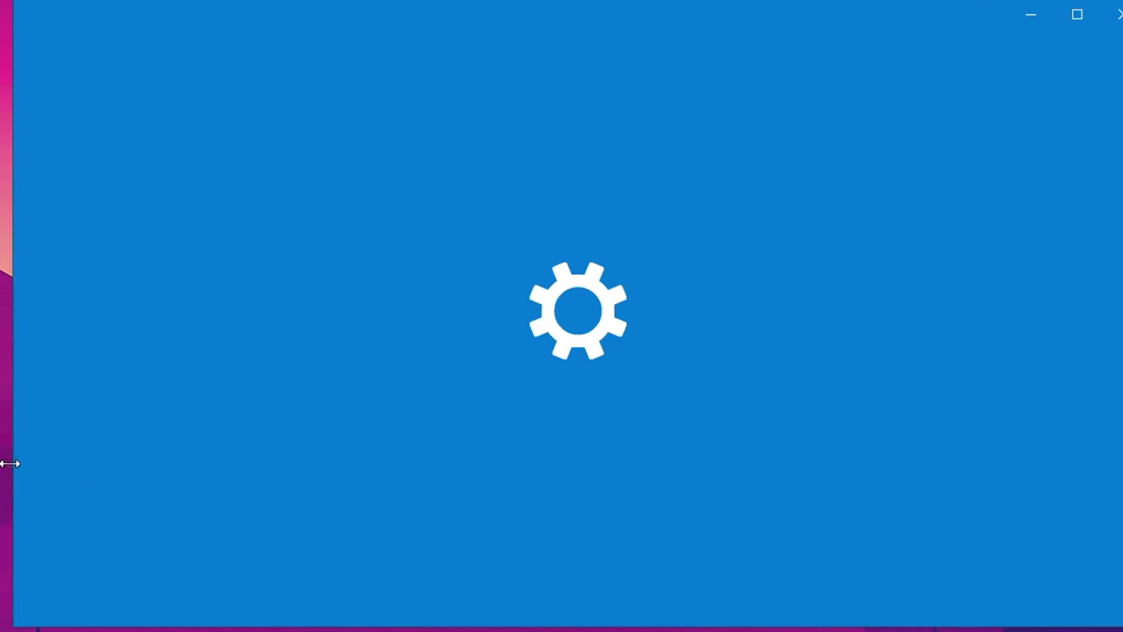
scroll(457, 478, "down", 3)
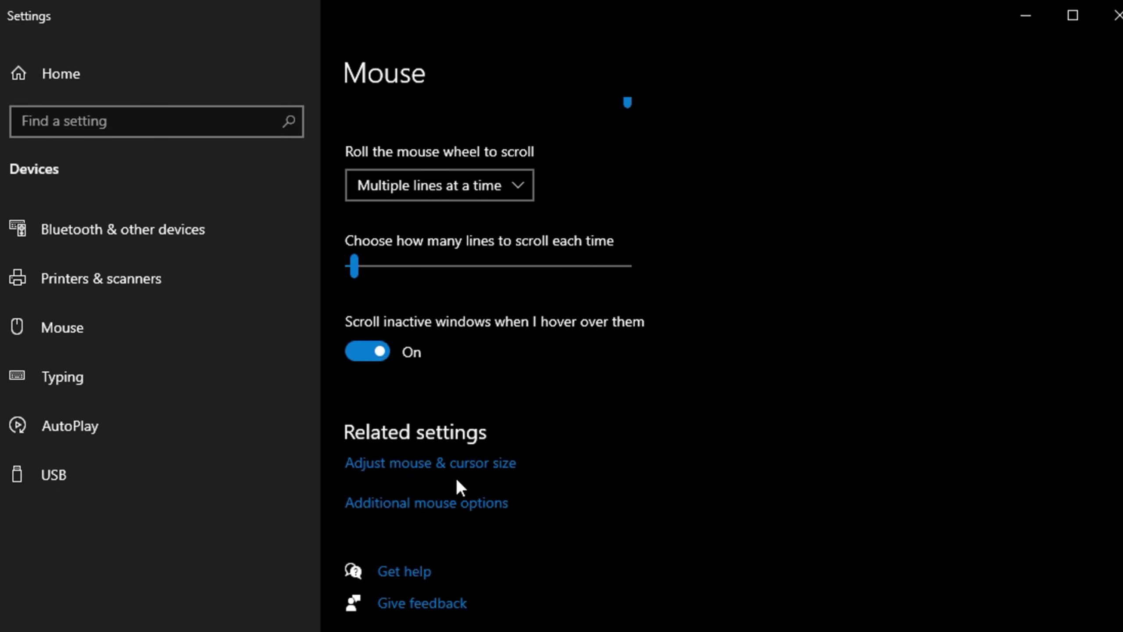
left_click(450, 510)
left_click_drag(17, 7, 432, 64)
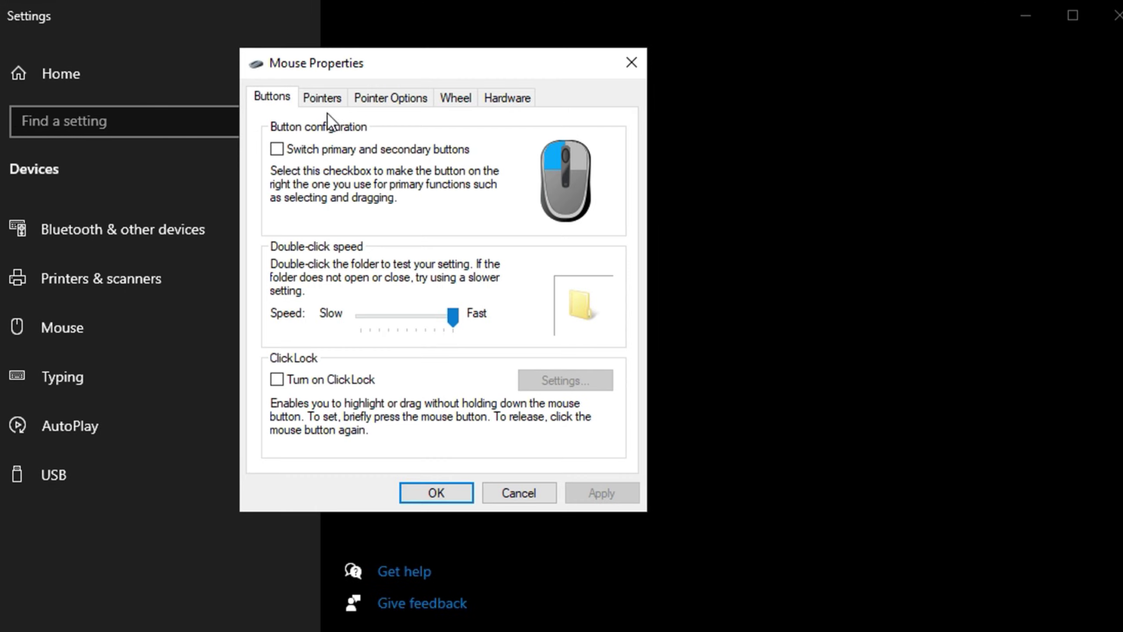
left_click(393, 98)
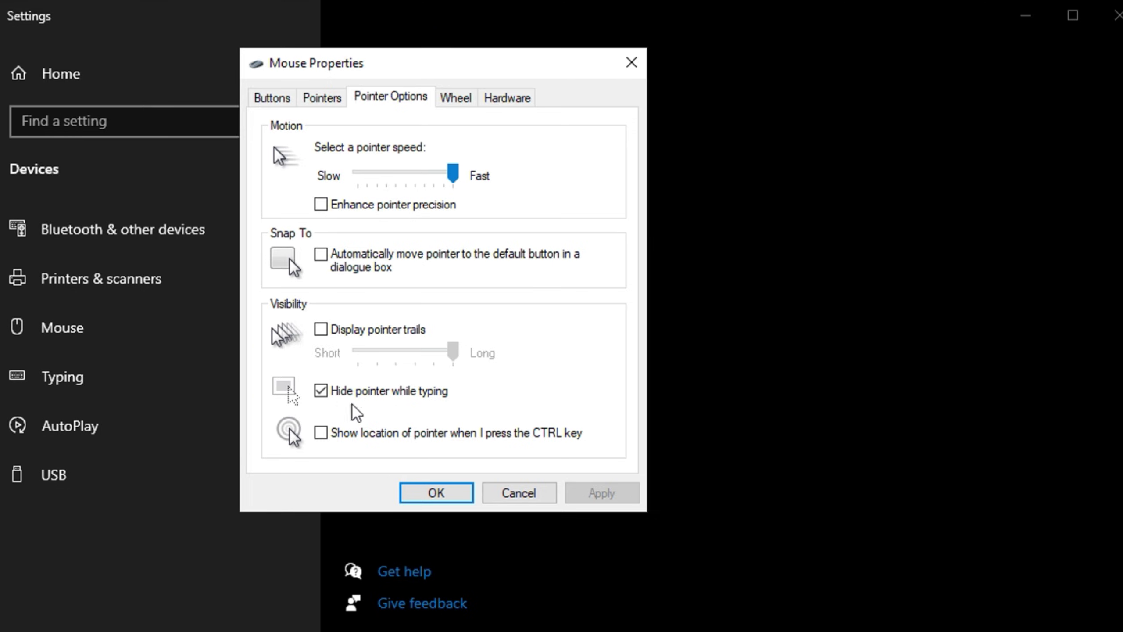
left_click(451, 495)
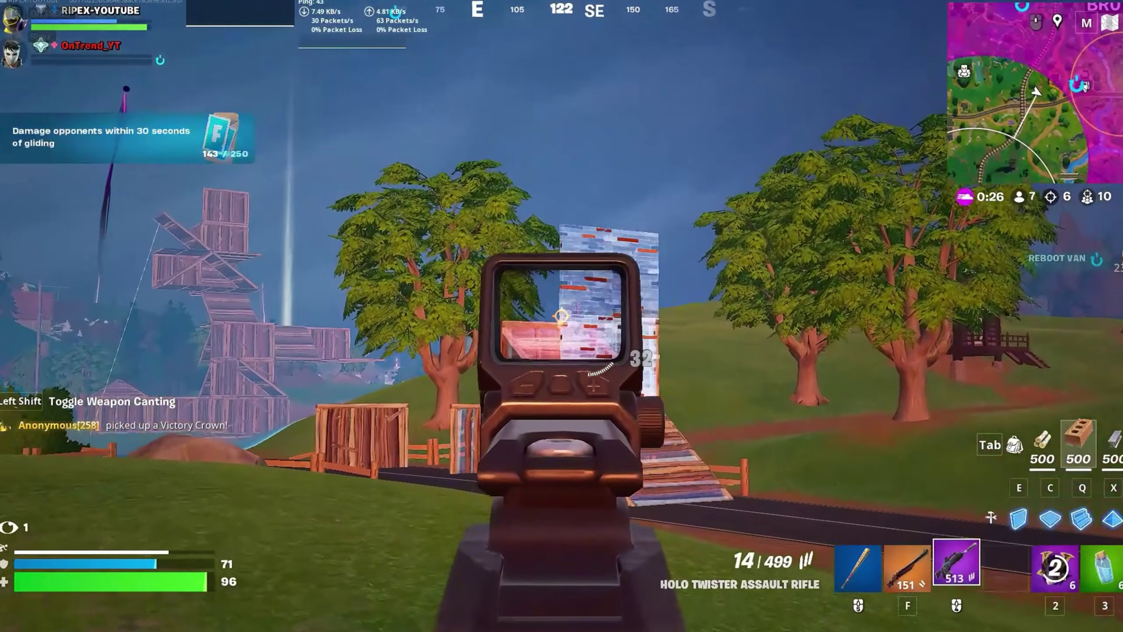
Fire at the target, then build brick walls and stairs around the player
left_click(562, 316)
key("e")
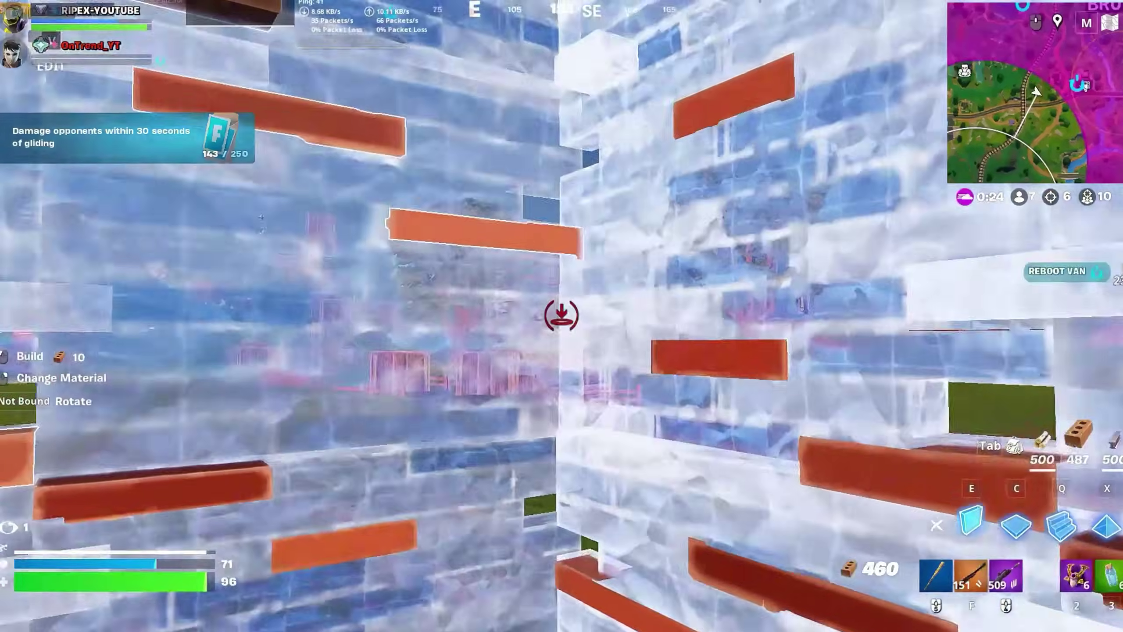
left_click(561, 316)
left_click(561, 316)
left_click(562, 315)
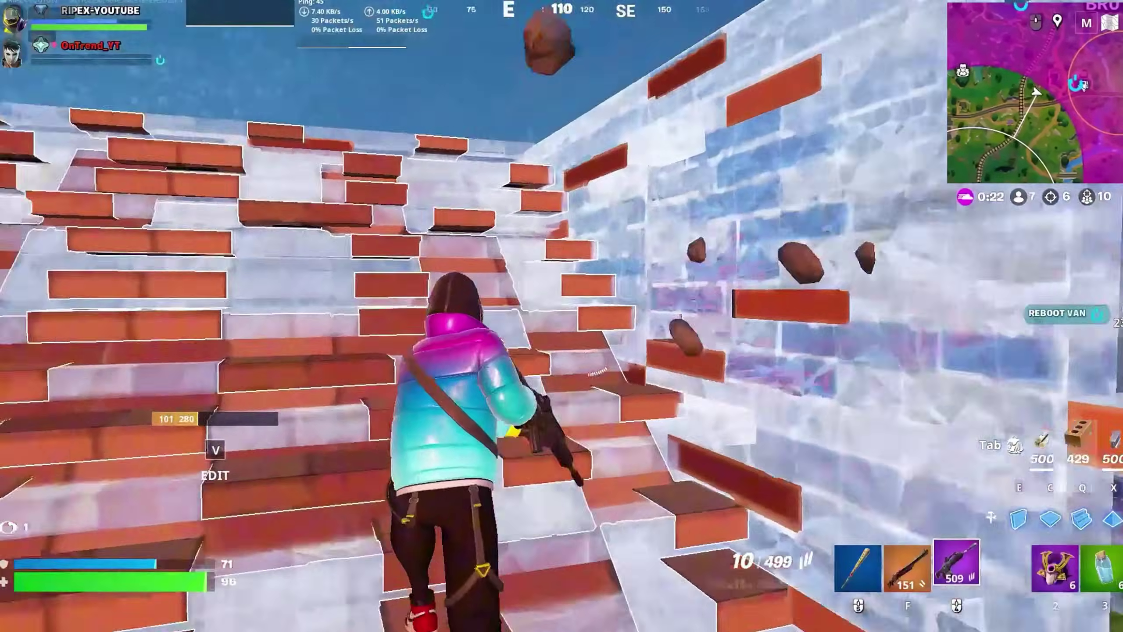
left_click(561, 316)
left_click(562, 316)
Reload and shoot to eliminate the enemy, then search Windows for 'servi'
key("r")
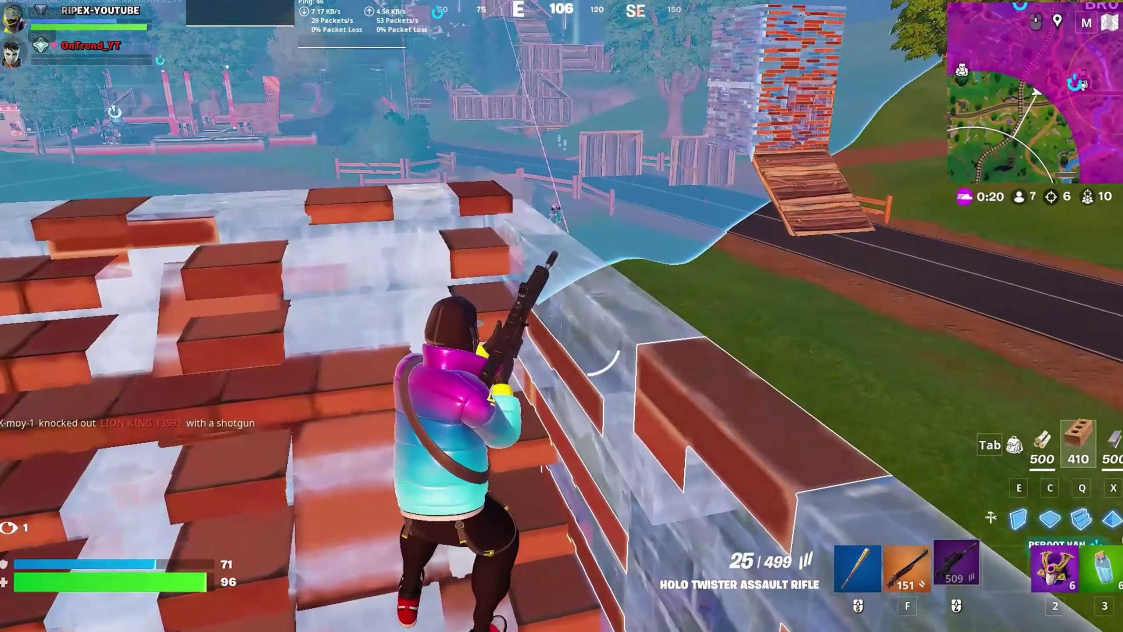
right_click(562, 316)
left_click(562, 316)
left_click(562, 316)
key("q")
left_click(562, 316)
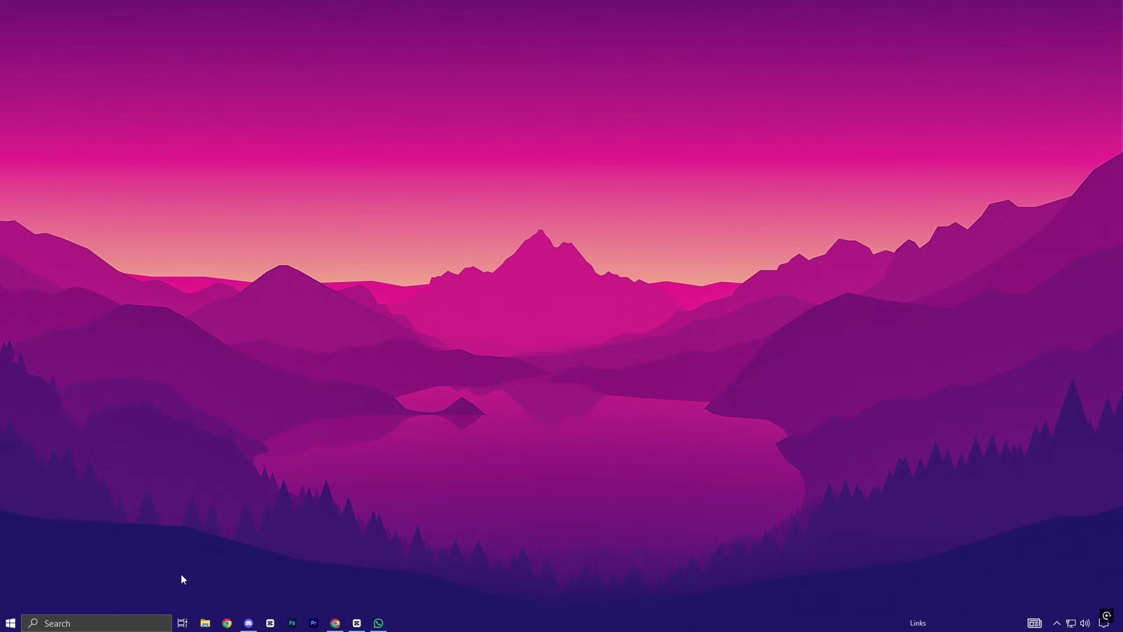
left_click(110, 623)
type("servi")
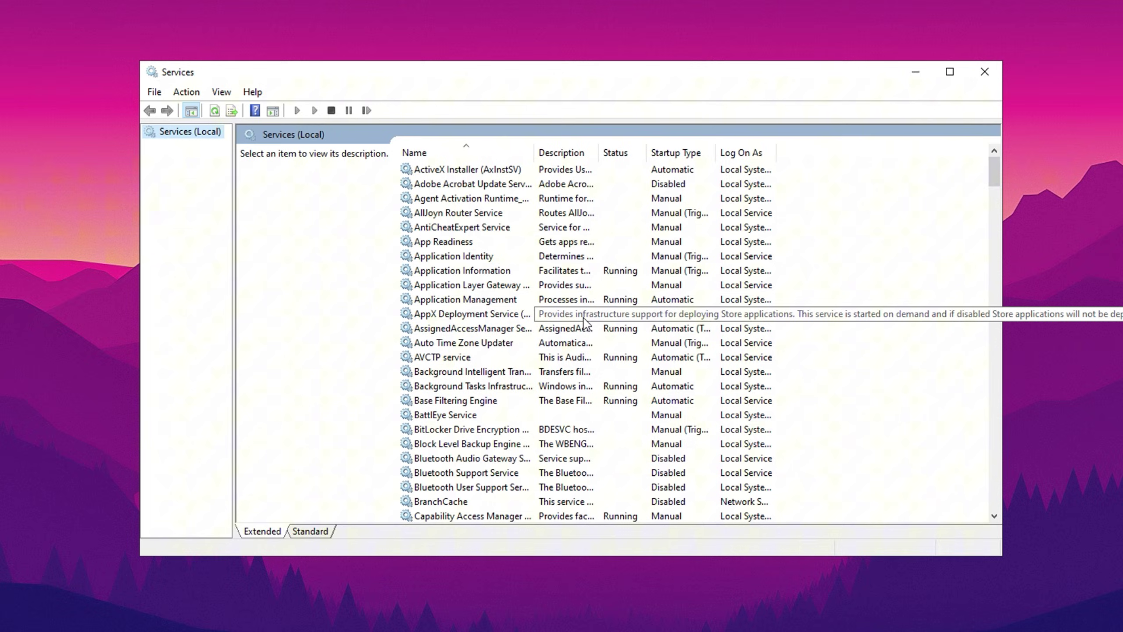
Set Certificate Propagation's startup type to Disabled and apply it
scroll(488, 305, "down", 10)
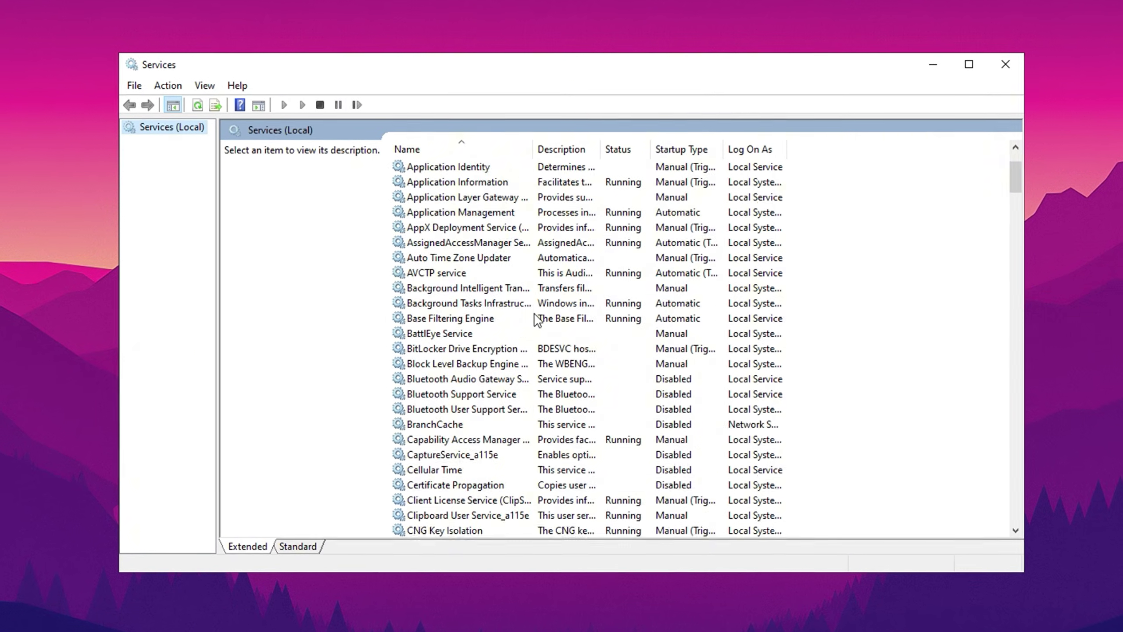
scroll(509, 275, "up", 4)
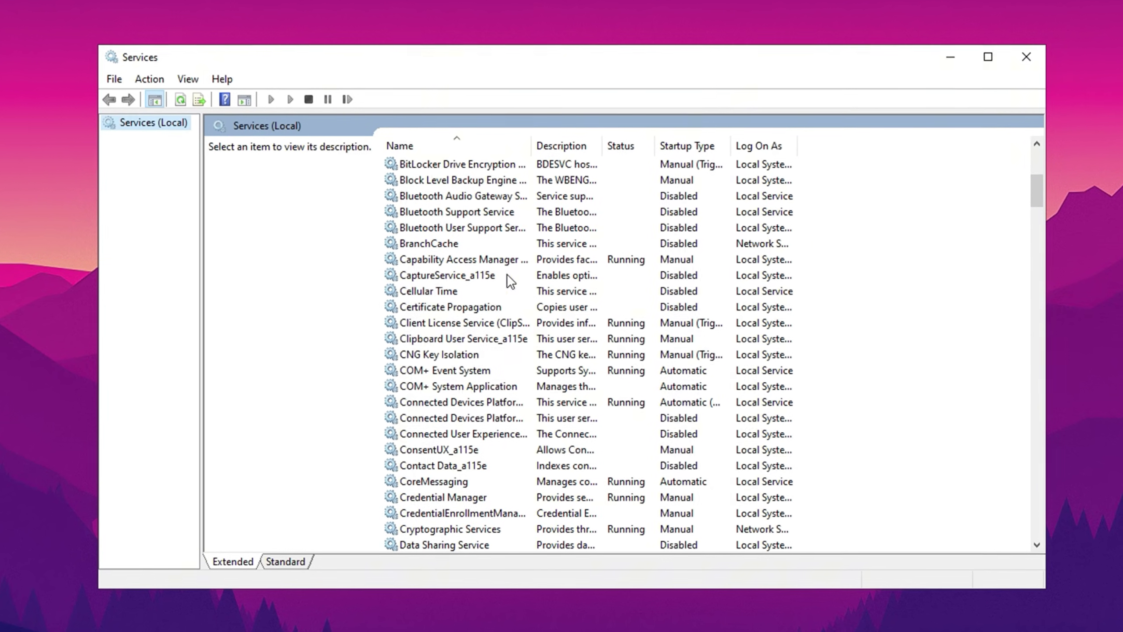
right_click(413, 312)
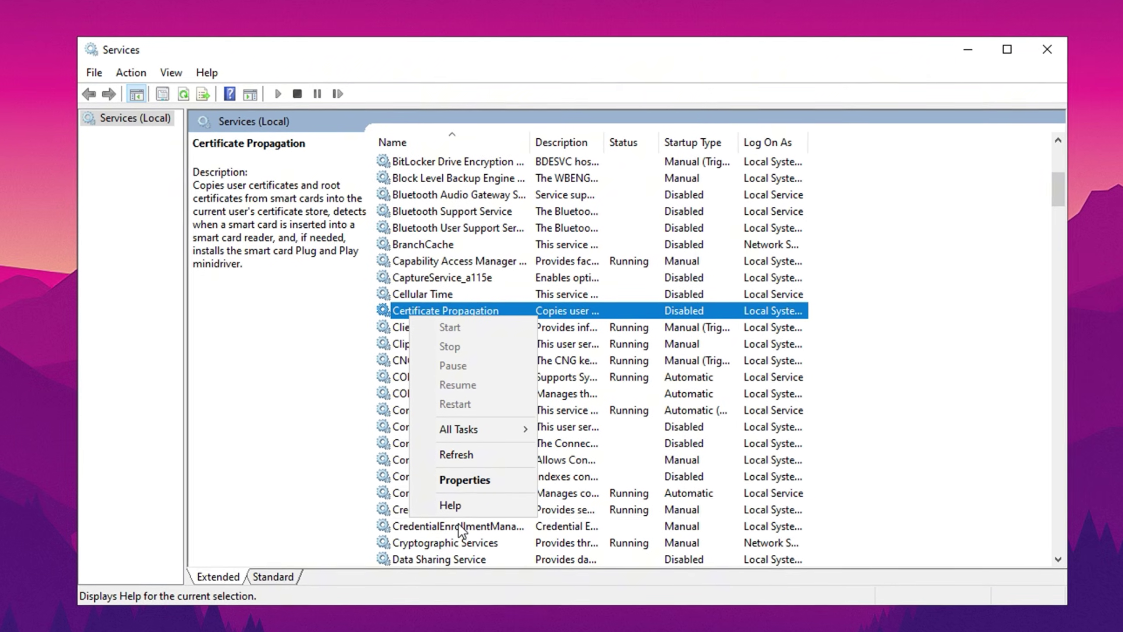
left_click(463, 477)
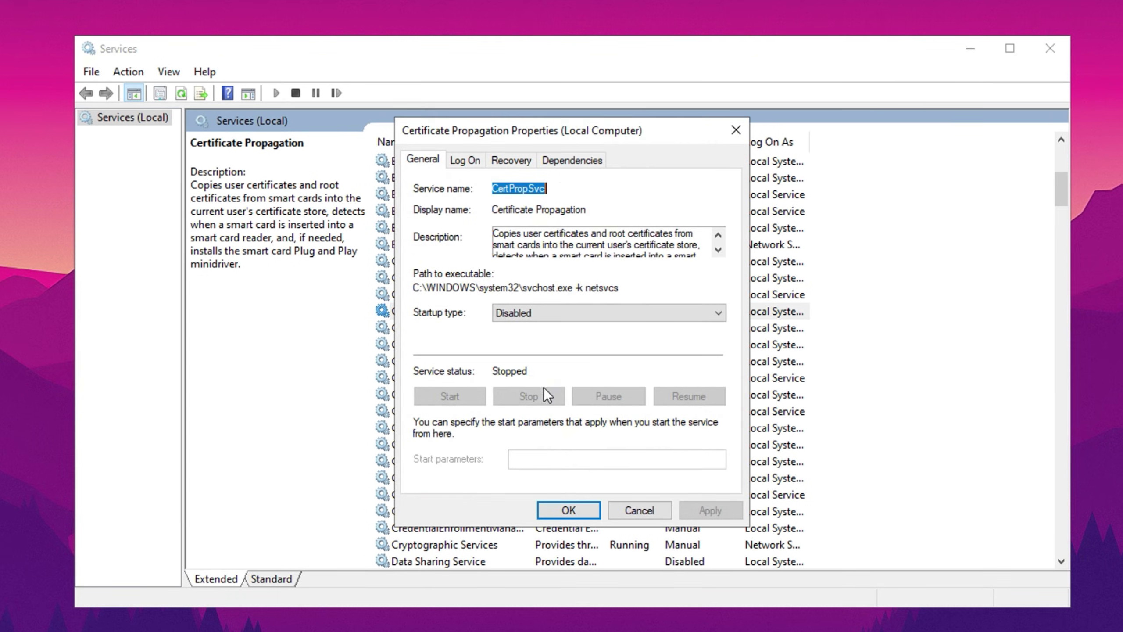
left_click(562, 315)
left_click(520, 365)
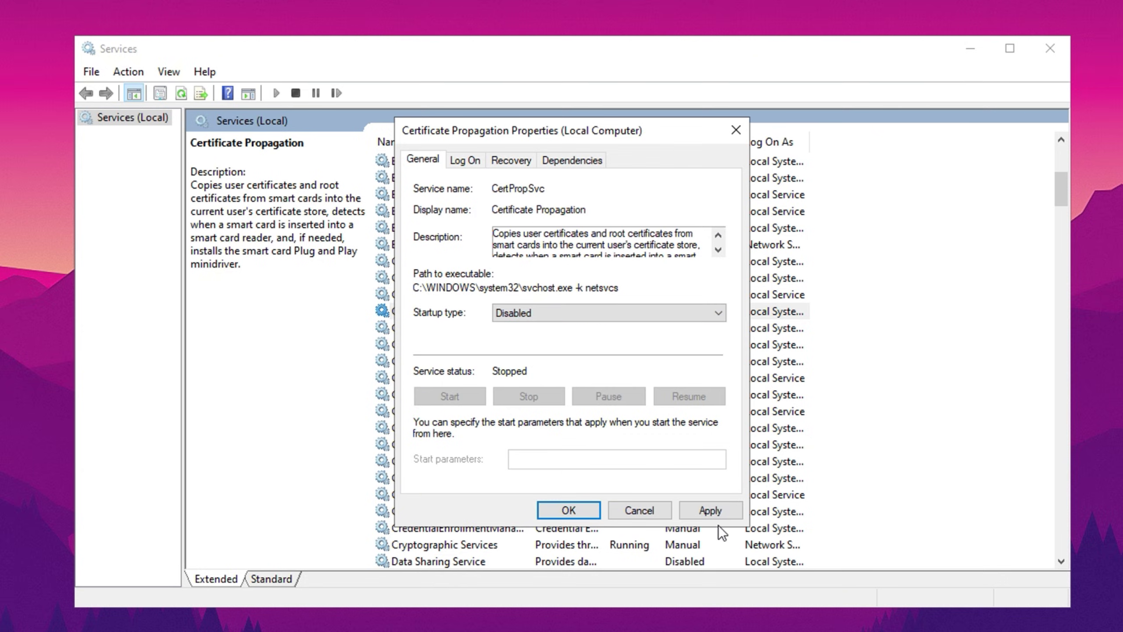
left_click(697, 510)
left_click(569, 511)
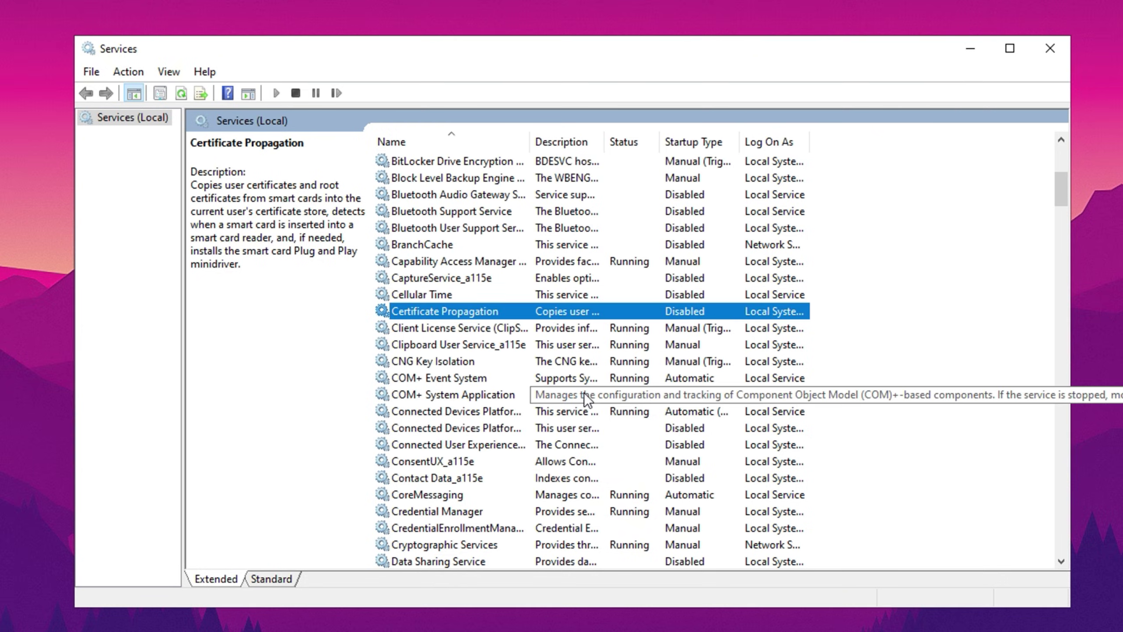
Read the AssignedAccessManager, BitLocker and three Bluetooth service descriptions
scroll(507, 411, "down", 3)
scroll(507, 418, "down", 8)
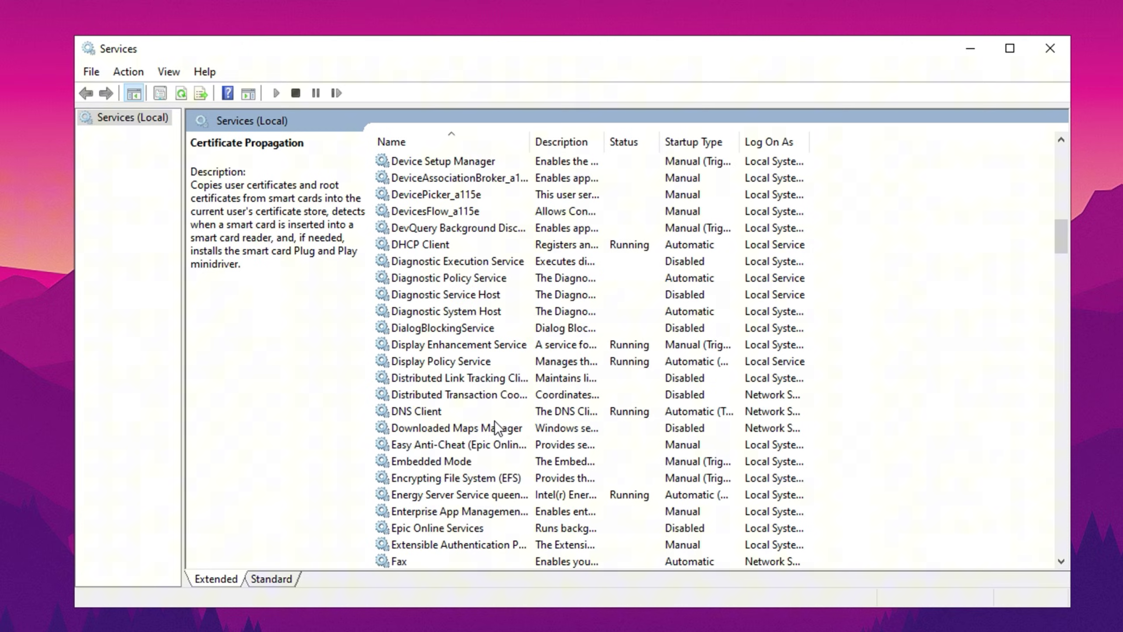
scroll(495, 422, "up", 17)
left_click(462, 346)
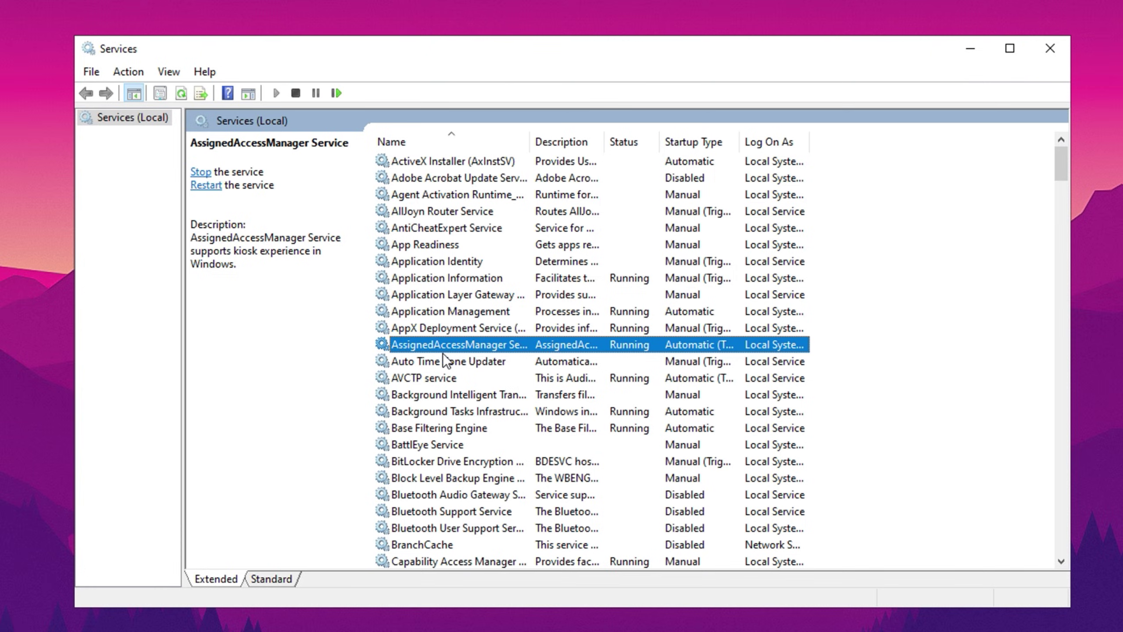
left_click(451, 462)
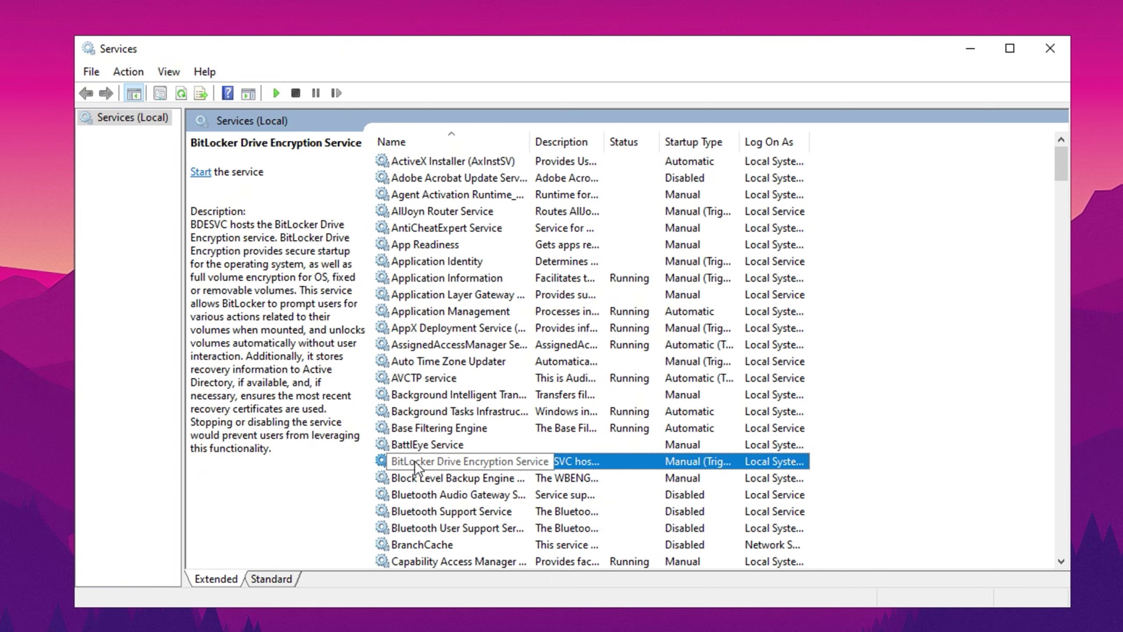
scroll(428, 465, "down", 2)
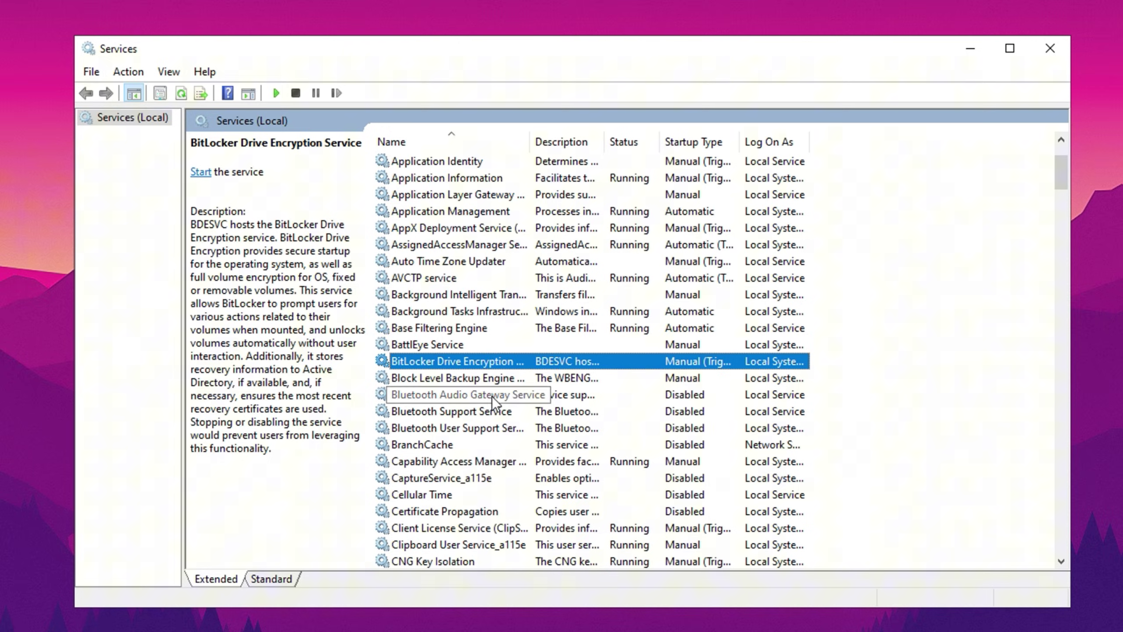
left_click(428, 418)
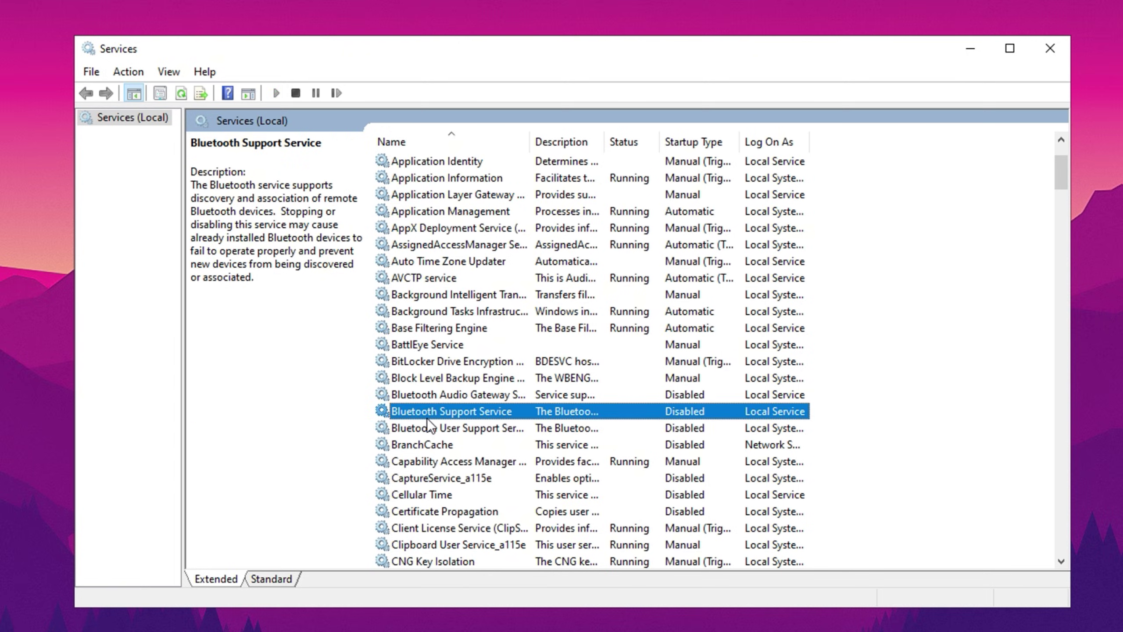
left_click(442, 396)
left_click(430, 425)
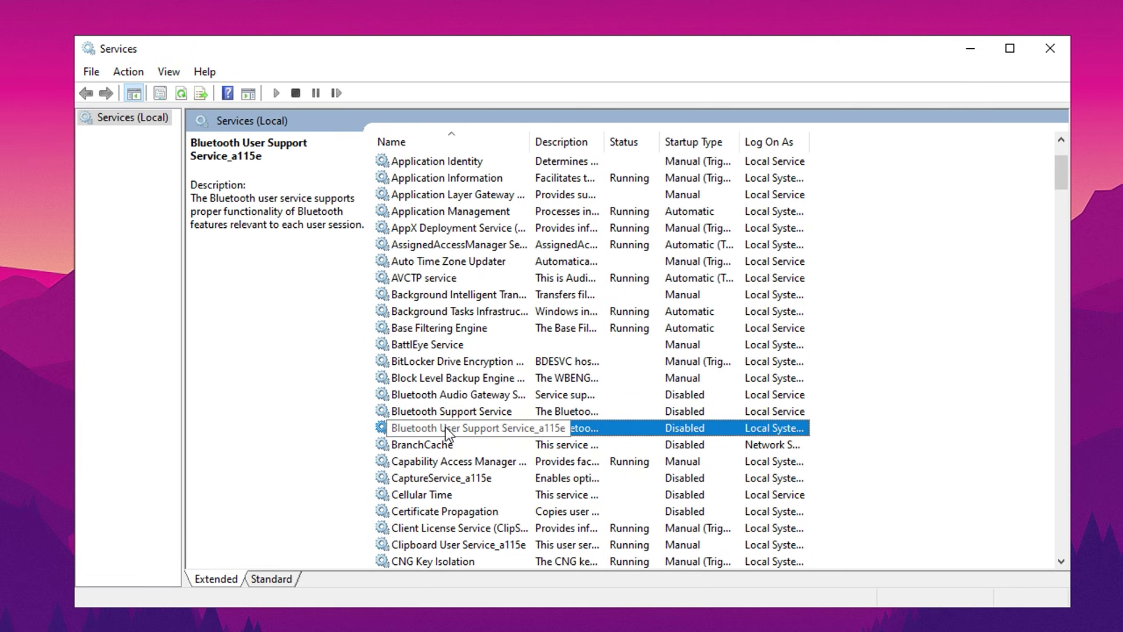
Read the Connected User Experiences and Telemetry, Diagnostic Execution and Diagnostic Policy service descriptions
scroll(449, 424, "down", 4)
left_click(460, 443)
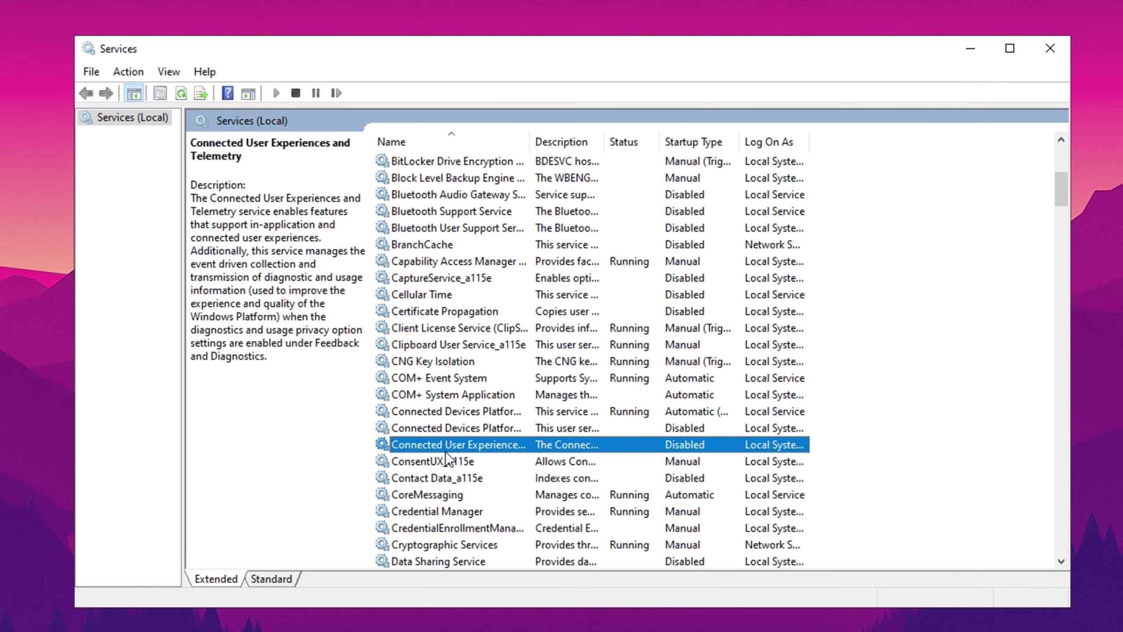
scroll(451, 442, "down", 8)
left_click(480, 411)
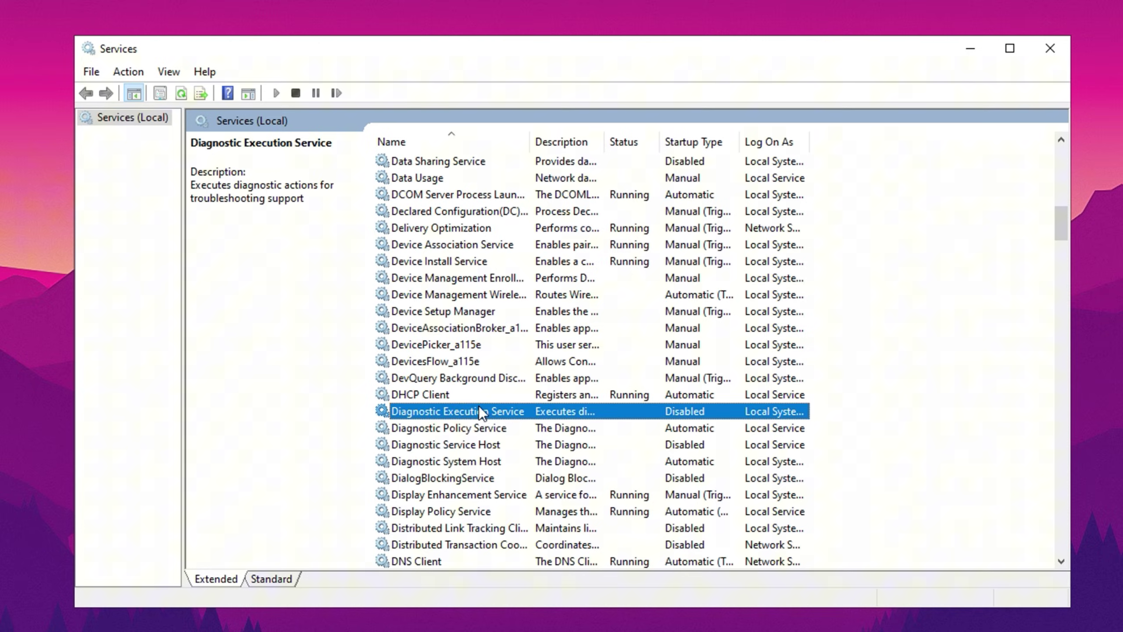
left_click(451, 428)
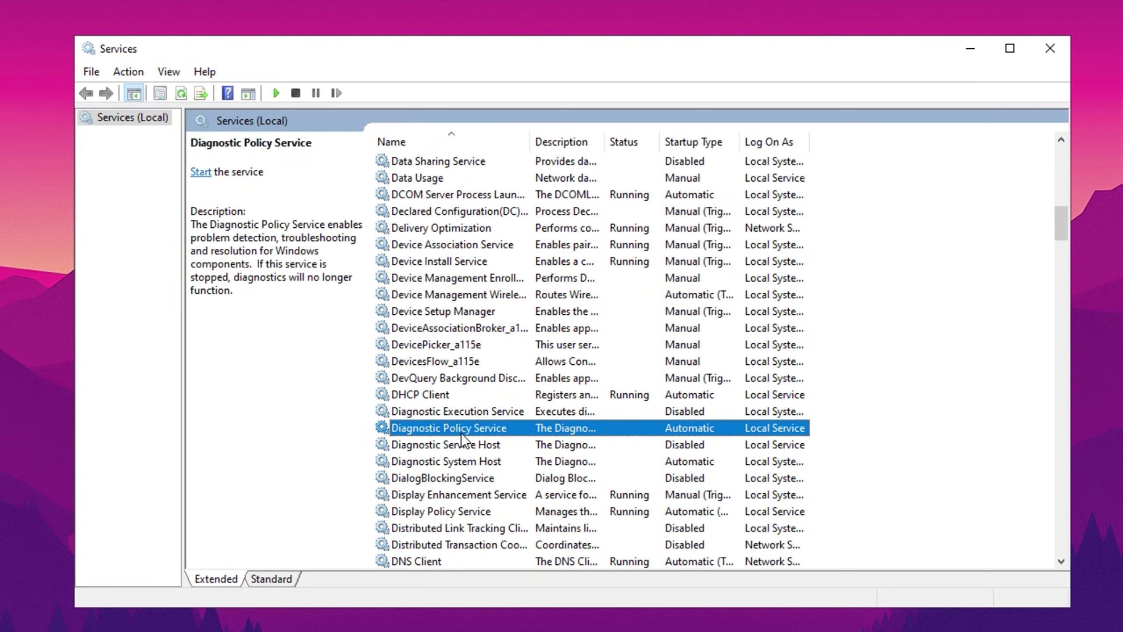
Review Netlogon, Parental Controls, Print Spooler, Fax and Remote Desktop Configuration services
type("ge")
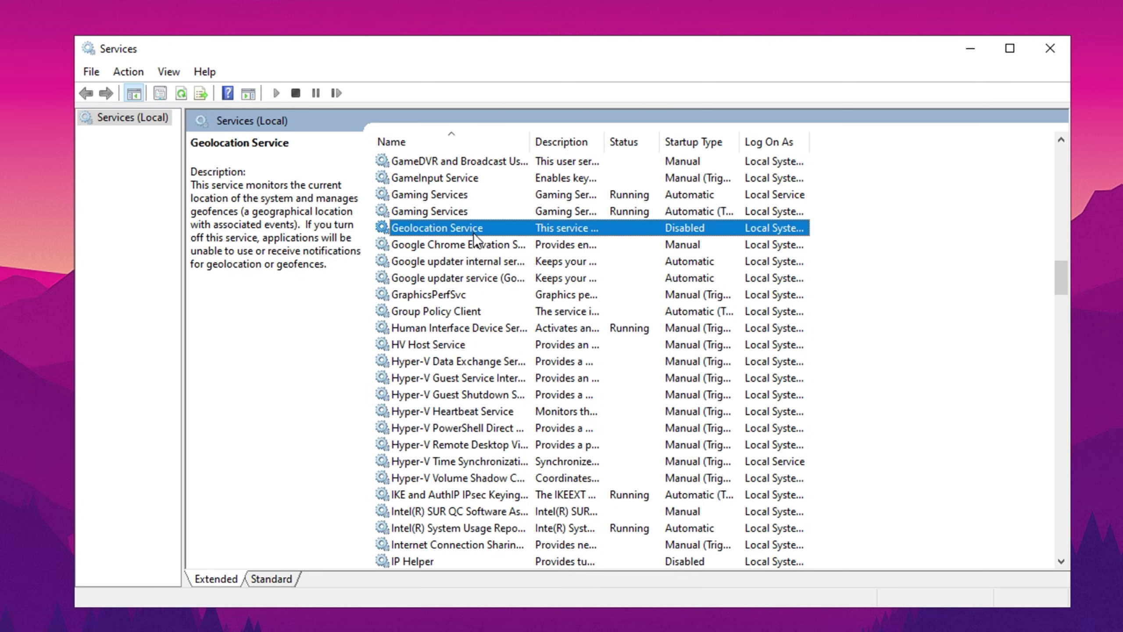
scroll(474, 233, "down", 20)
left_click(449, 196)
left_click(432, 463)
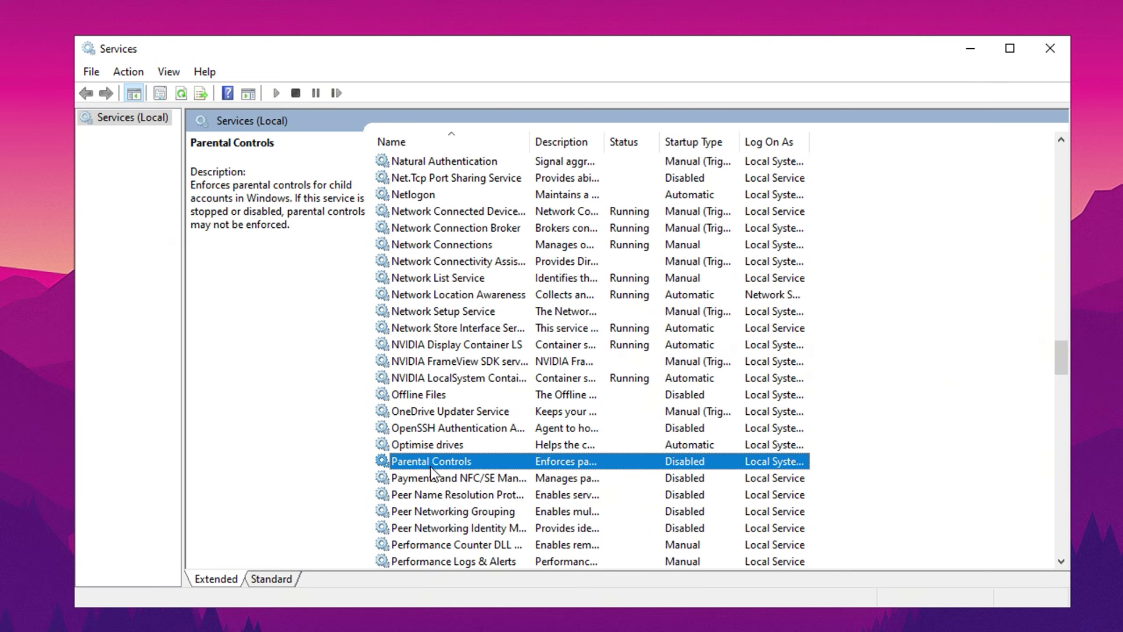
scroll(439, 463, "down", 10)
left_click(458, 165)
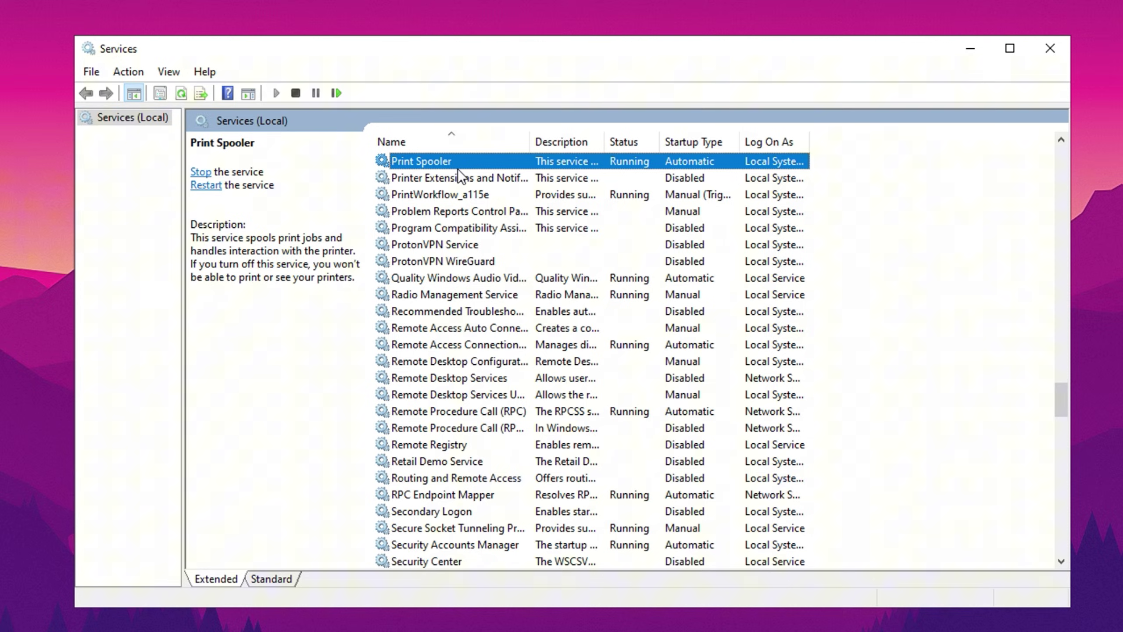
scroll(458, 167, "up", 20)
left_click(458, 164)
scroll(458, 167, "down", 20)
left_click(452, 229)
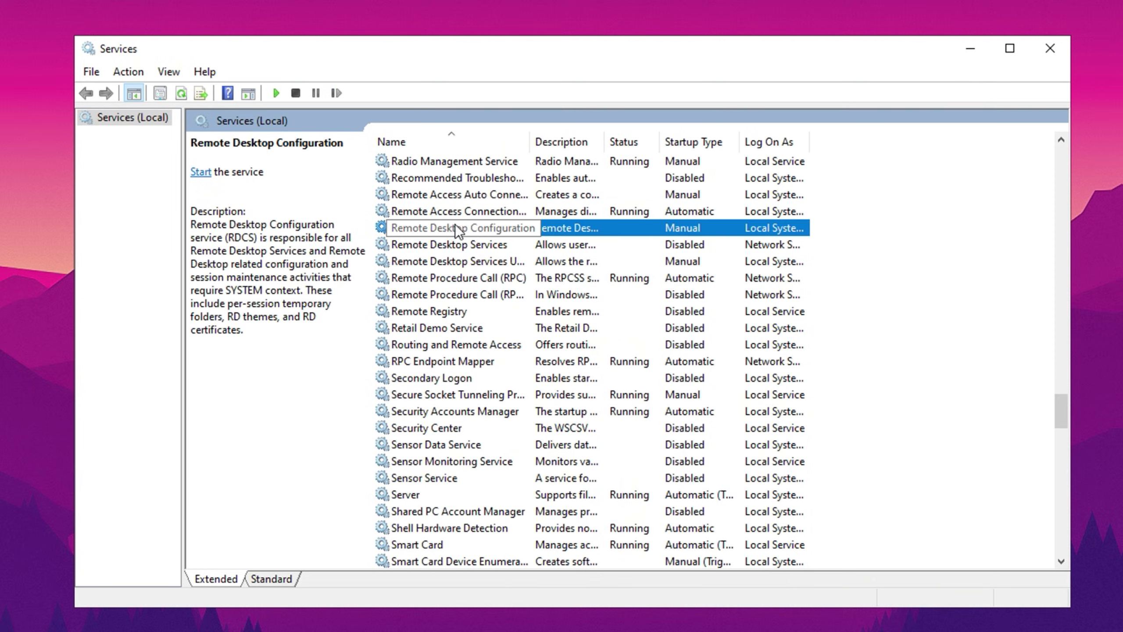
Review Windows Biometric, Xbox Accessory Management, Xbox Live Auth Manager and Xbox Live Game Save
scroll(451, 246, "down", 20)
left_click(427, 296)
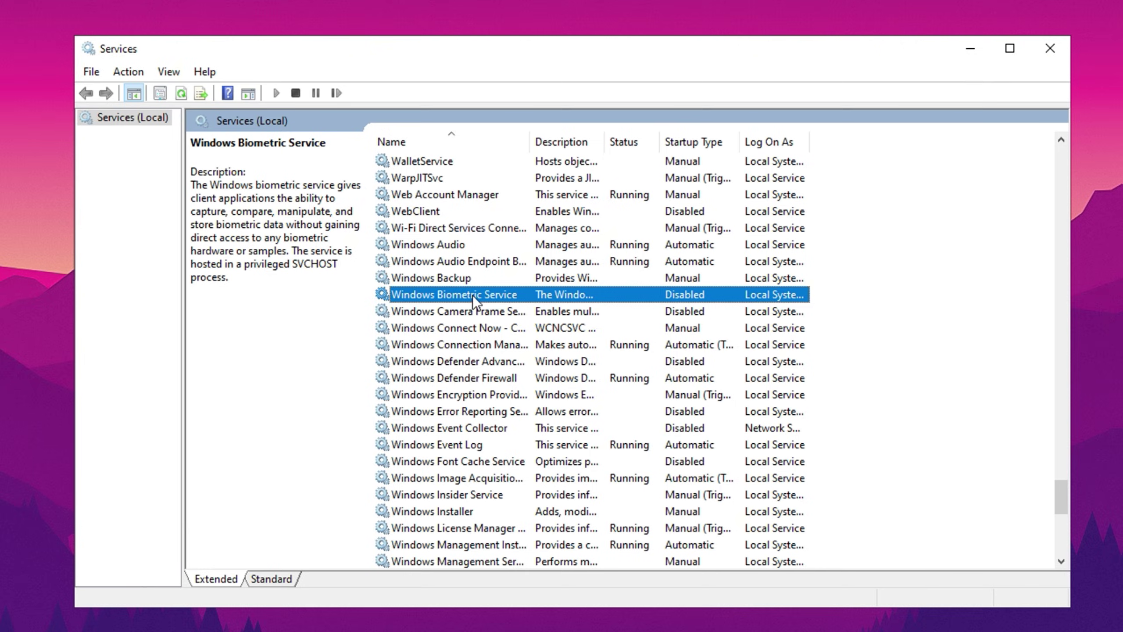
scroll(471, 296, "down", 9)
left_click(504, 494)
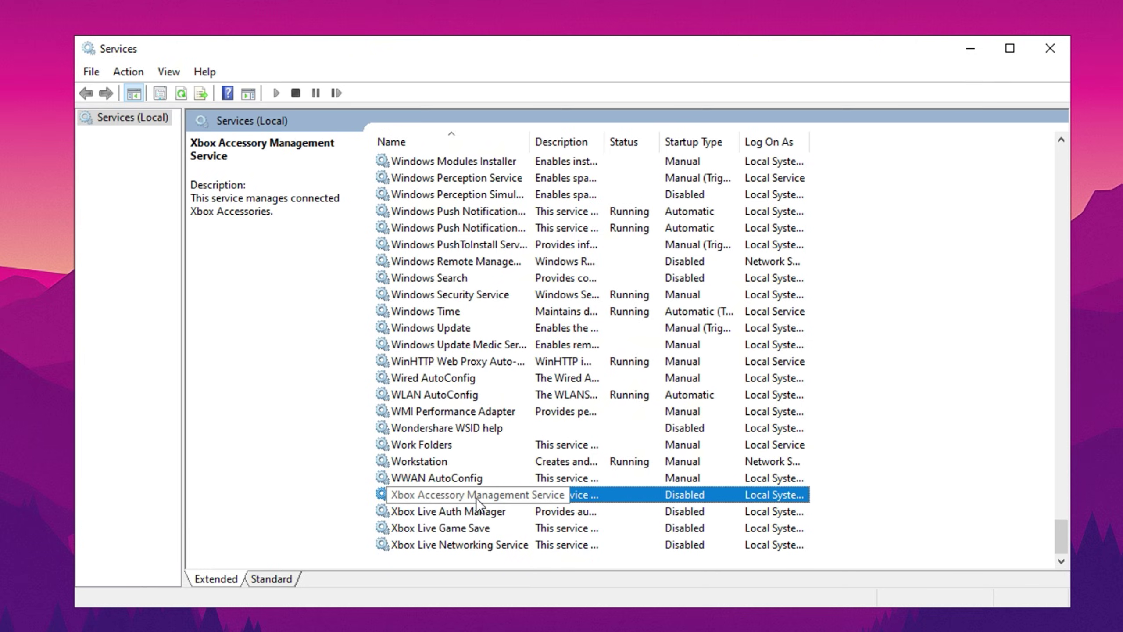
left_click(455, 514)
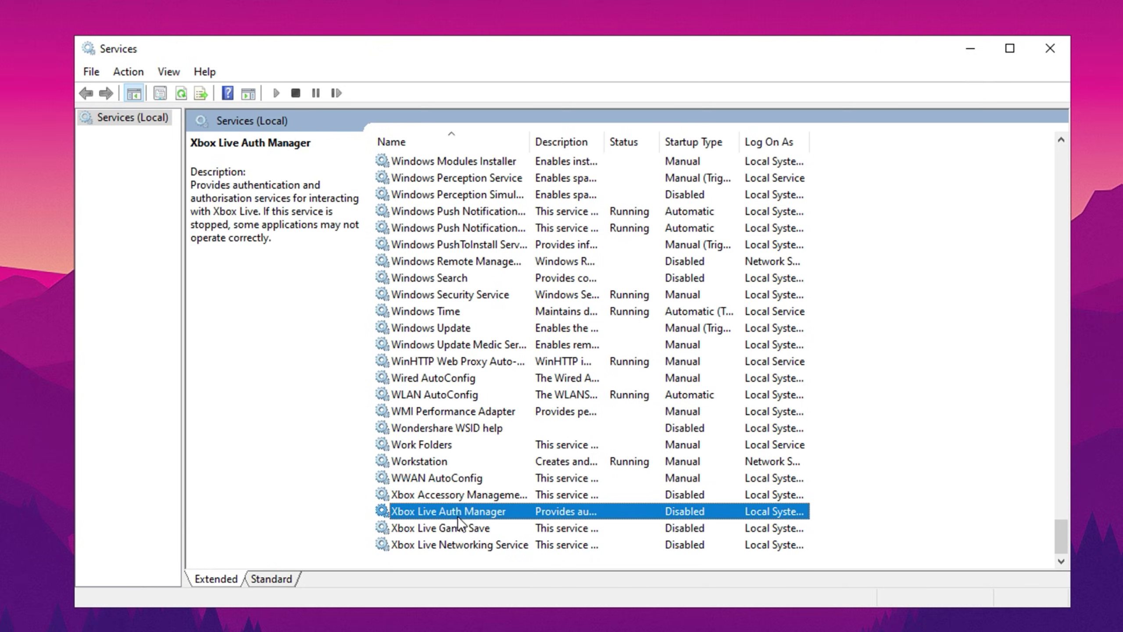
left_click(423, 529)
Check Xbox Live Networking Service, then look over the BEST Reg Pack, Set Fortnite Priority and OptimizationTools folders
left_click(425, 543)
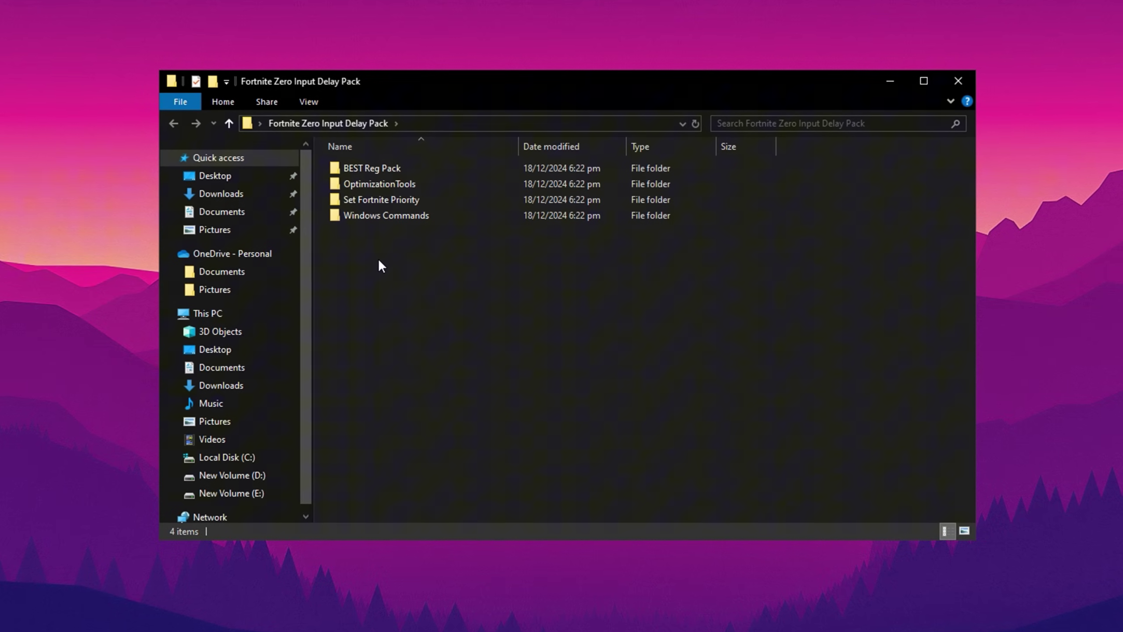
left_click(372, 170)
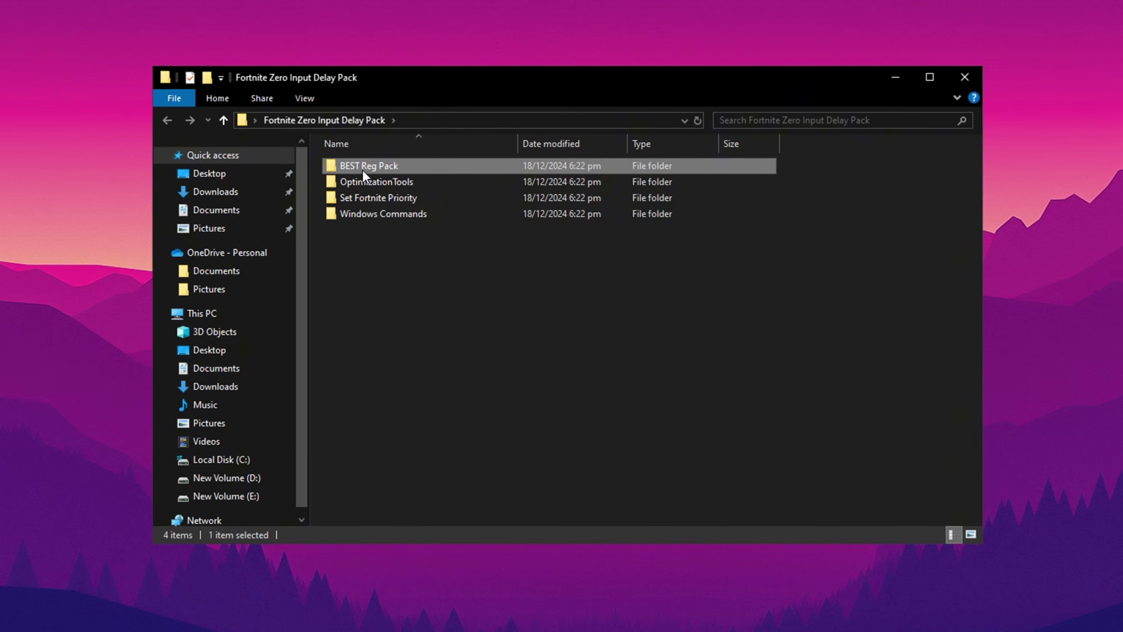
left_click(358, 198)
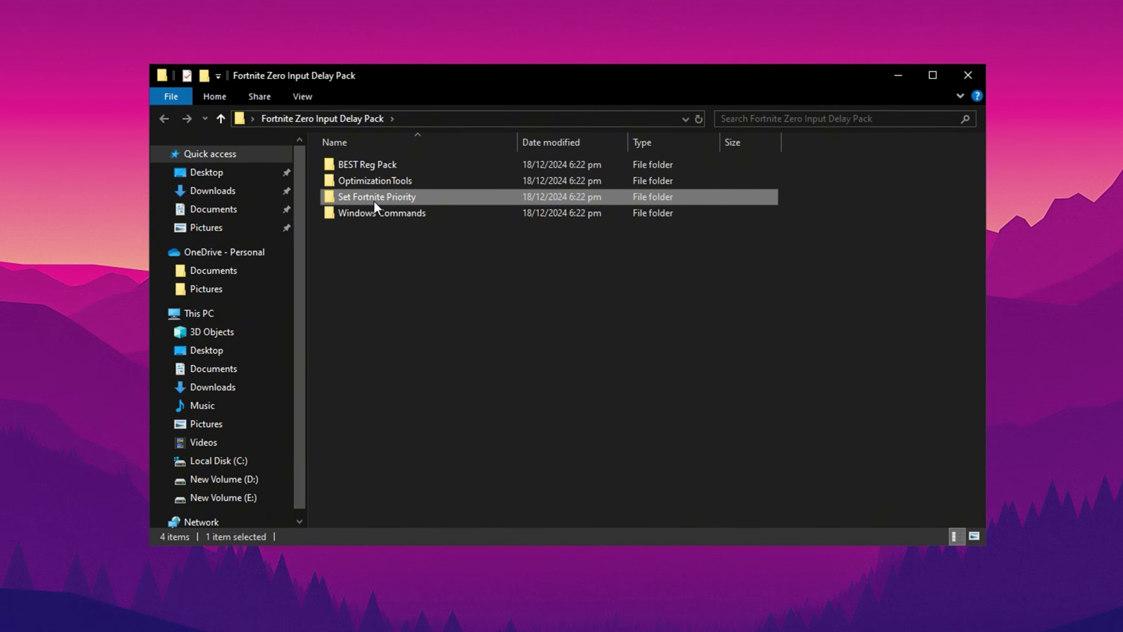
left_click(373, 182)
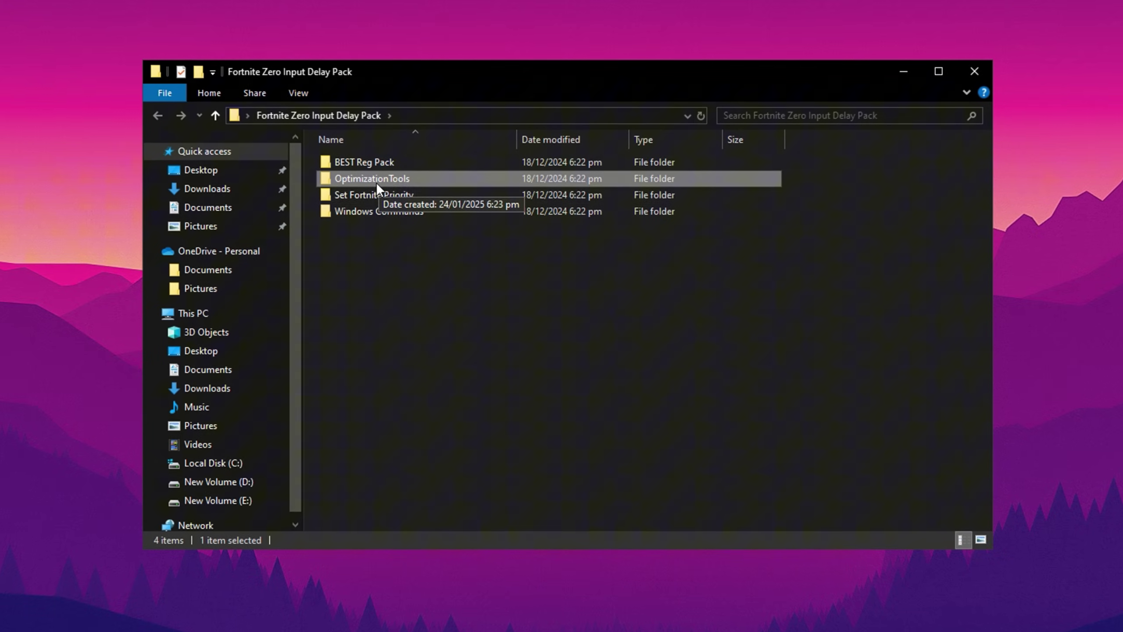
Select the six .reg files in BEST Reg Pack, then the three files in Windows Commands
double_click(372, 162)
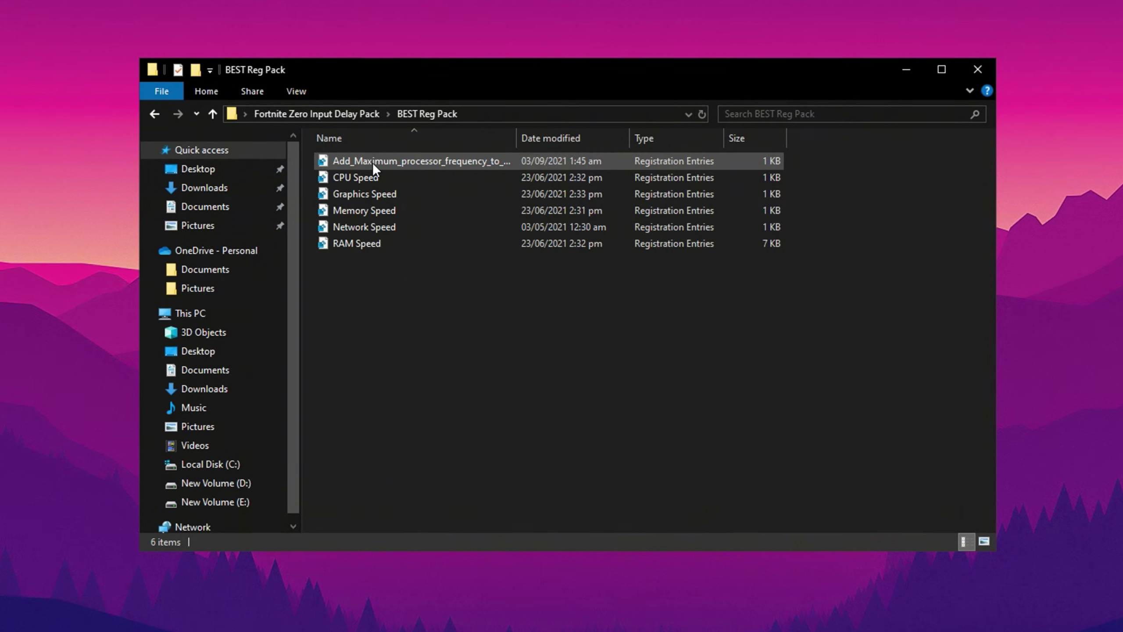
left_click_drag(356, 256, 398, 161)
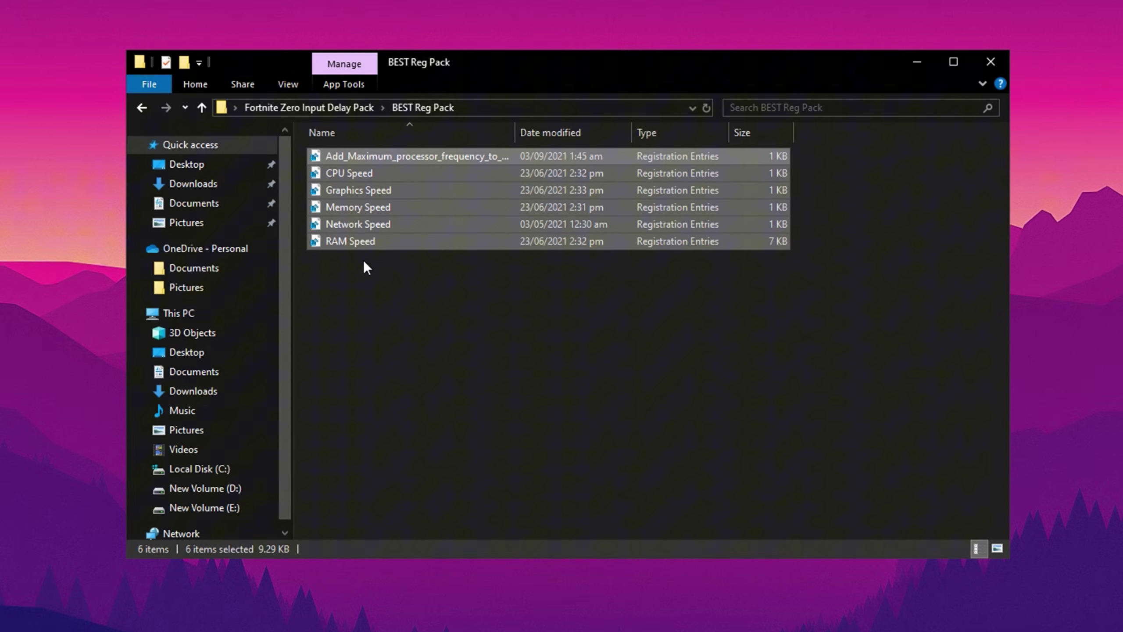
left_click(339, 106)
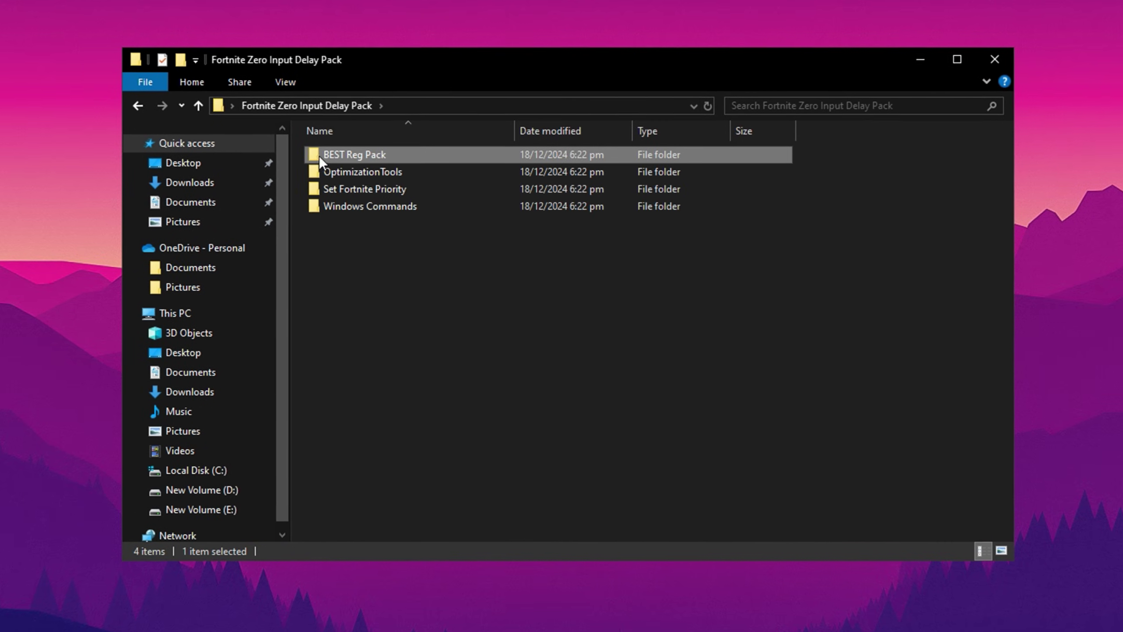
double_click(379, 207)
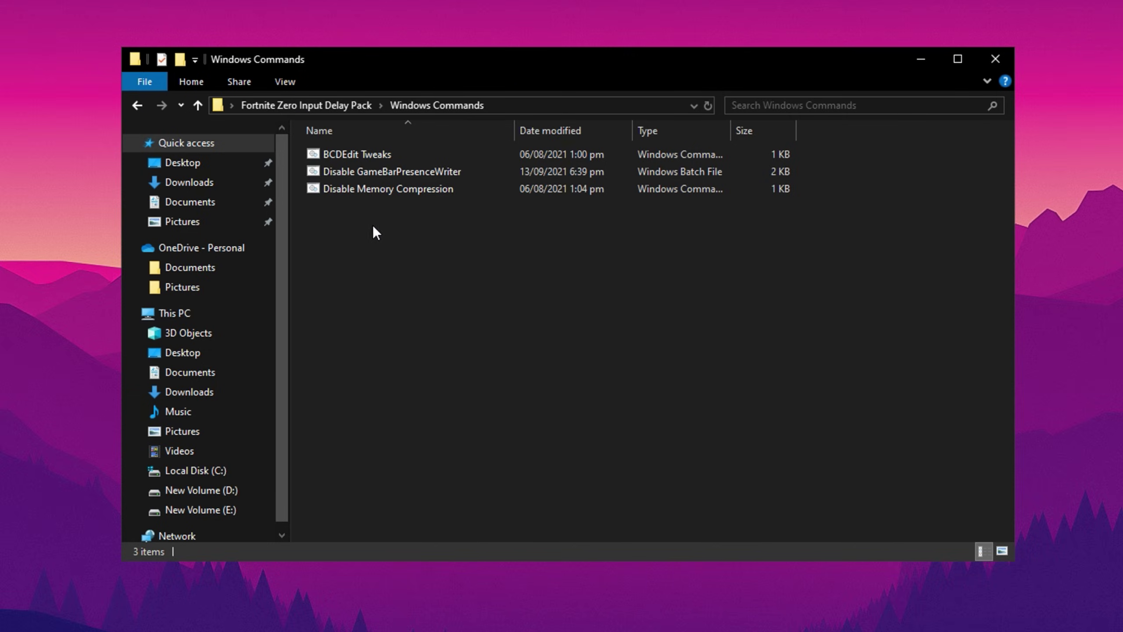
left_click_drag(372, 224, 382, 158)
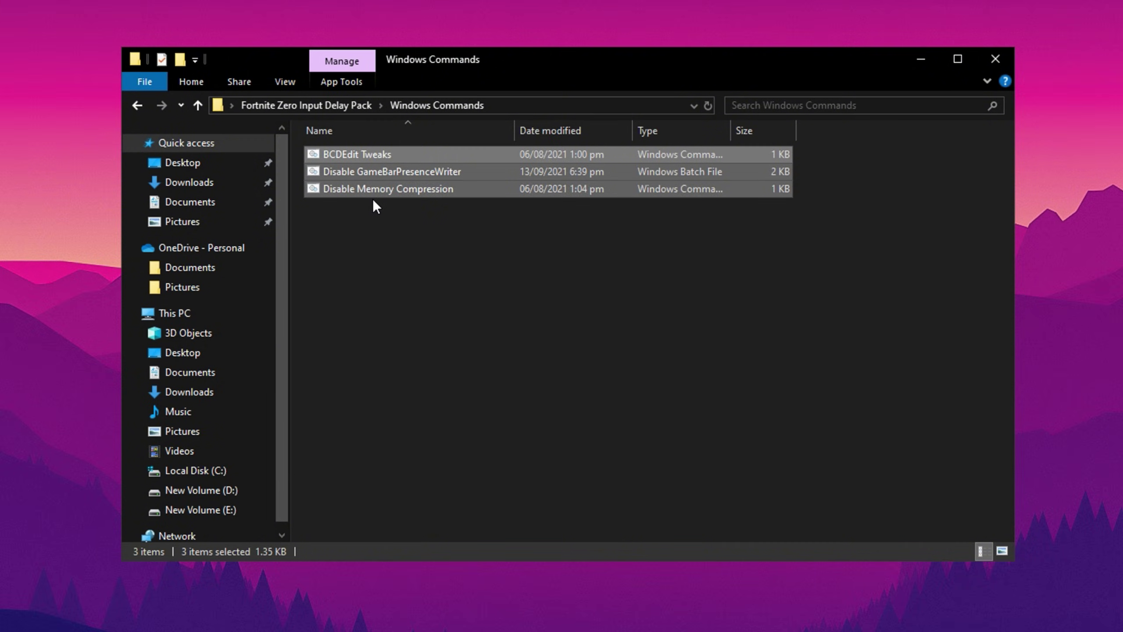
Browse the Medium and High Priority registry files in Set Fortnite Priority, then return to the pack folder
left_click(342, 107)
double_click(344, 191)
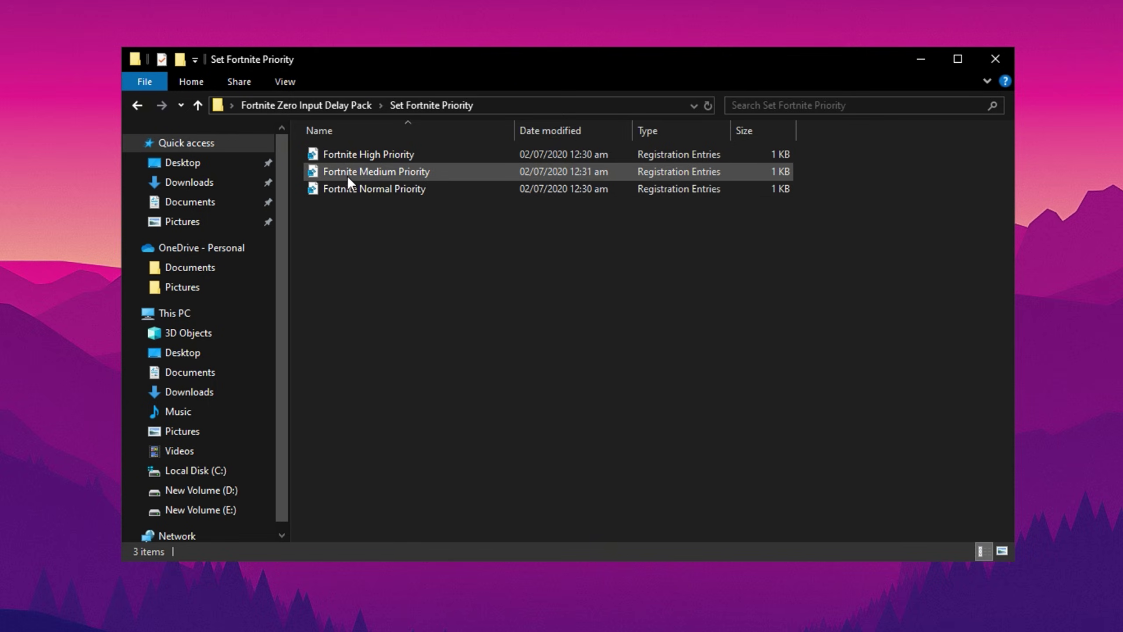
left_click(376, 175)
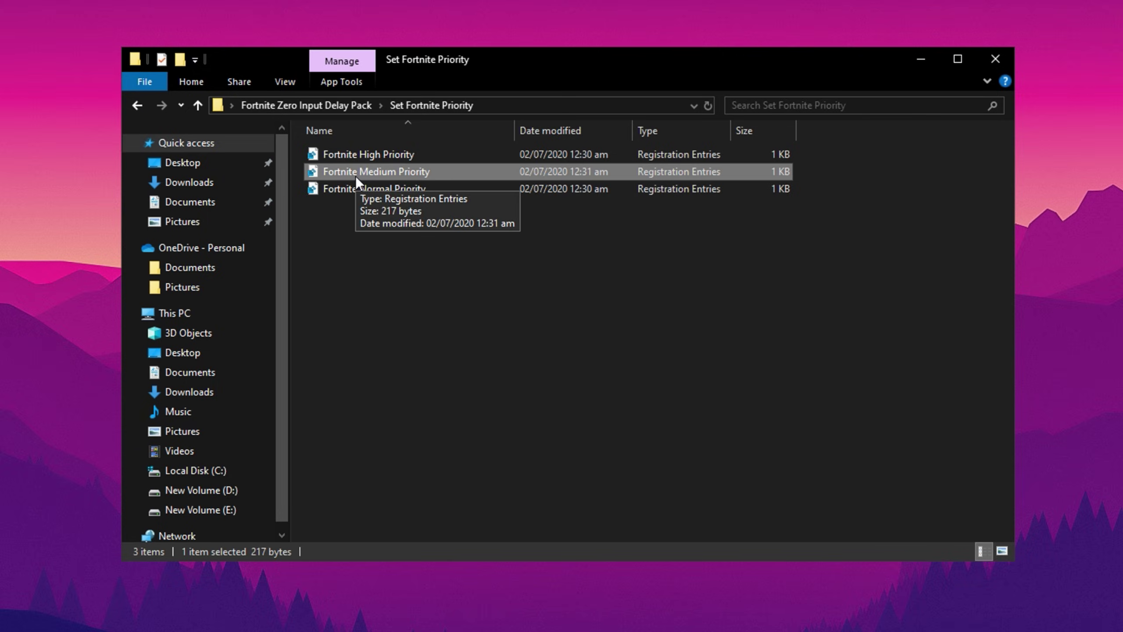
left_click(372, 156)
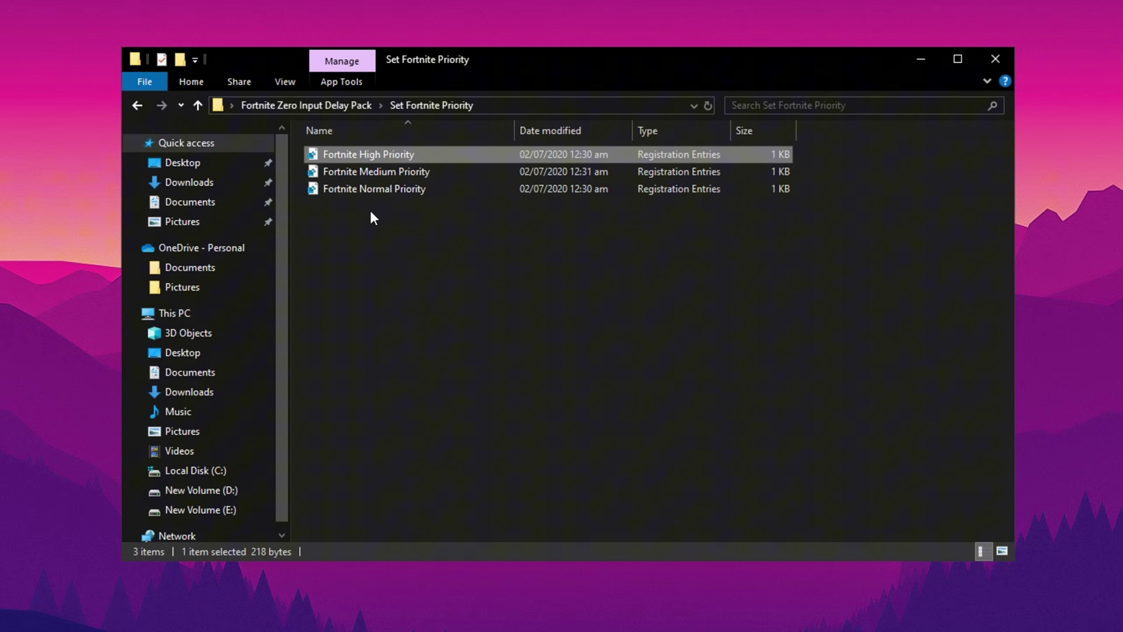
left_click(338, 108)
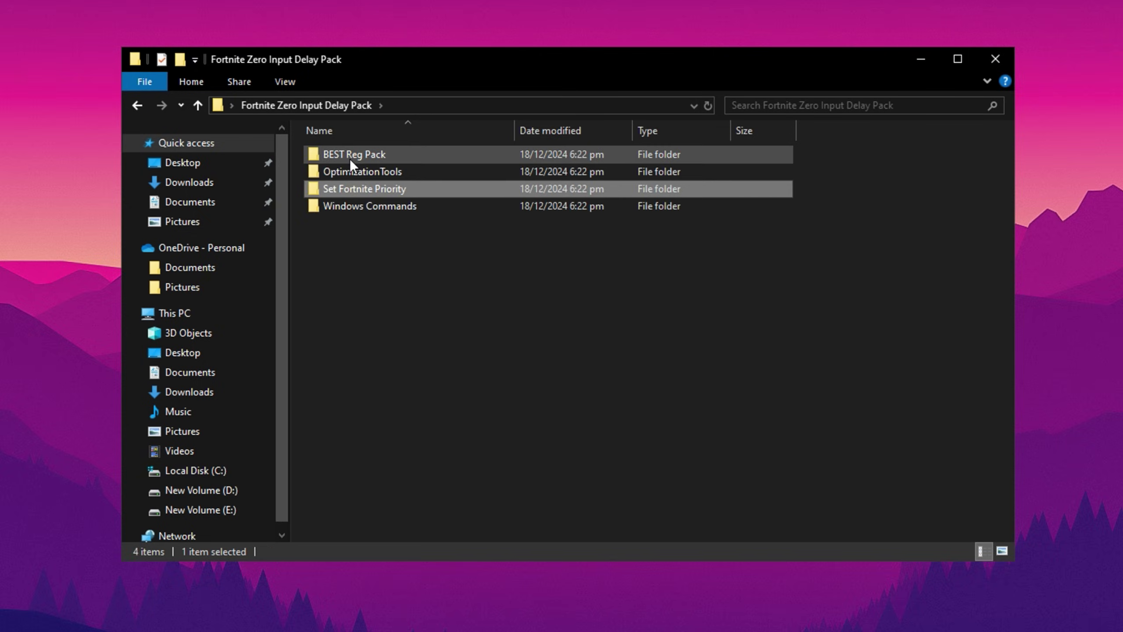
Launch the ISLC application from OptimizationTools as administrator and approve the permission prompt
left_click(360, 171)
double_click(368, 172)
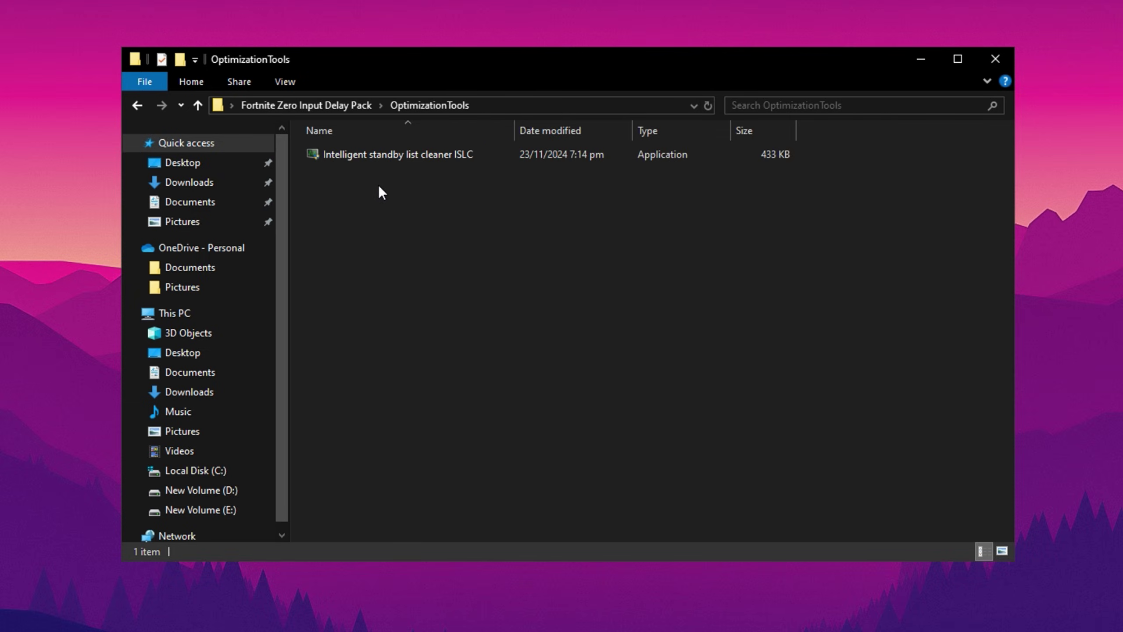
left_click(370, 154)
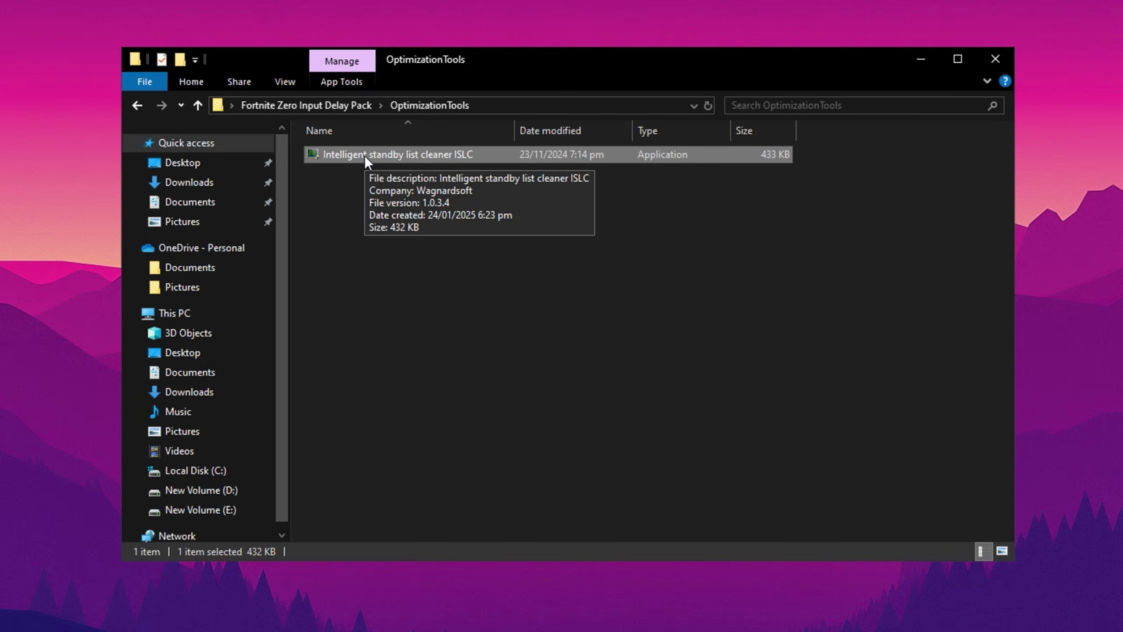
mouse_move(383, 158)
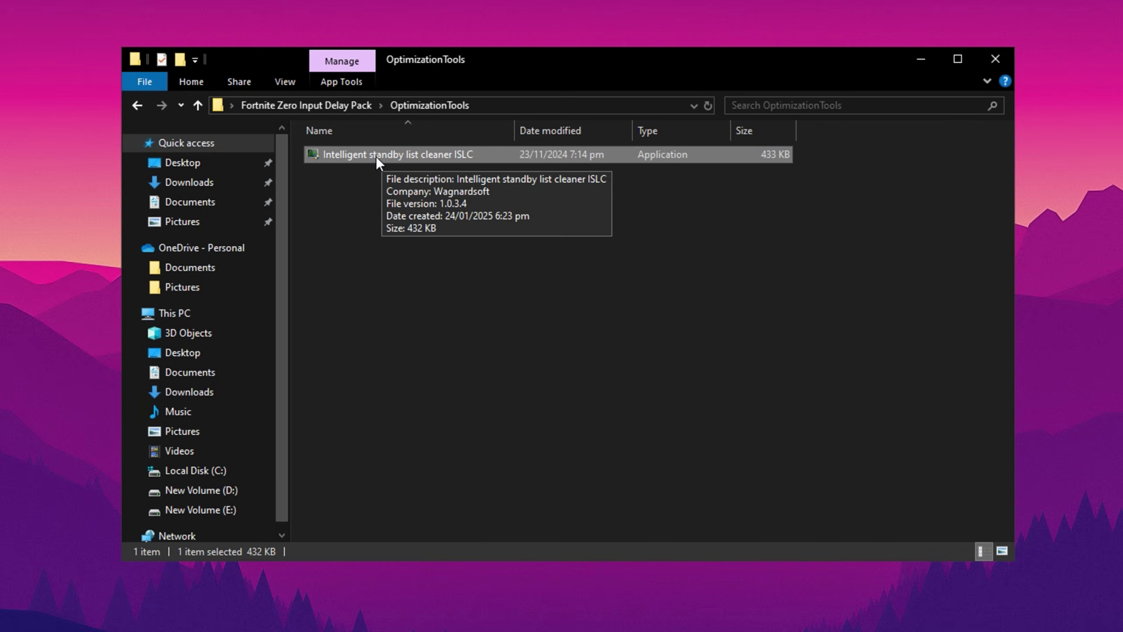
right_click(377, 158)
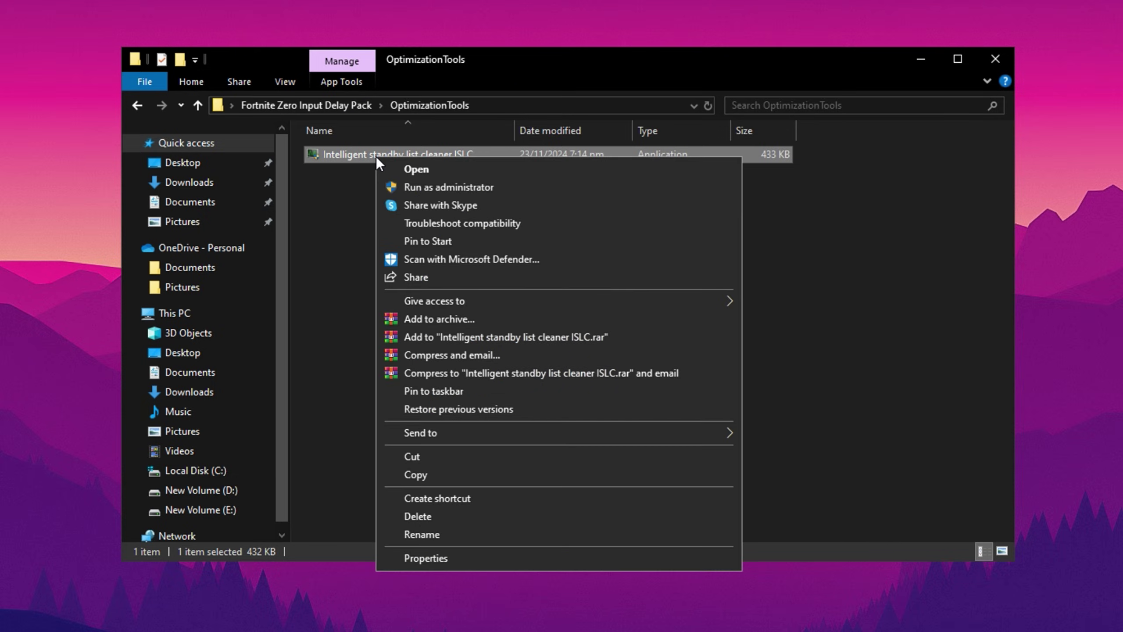
left_click(421, 186)
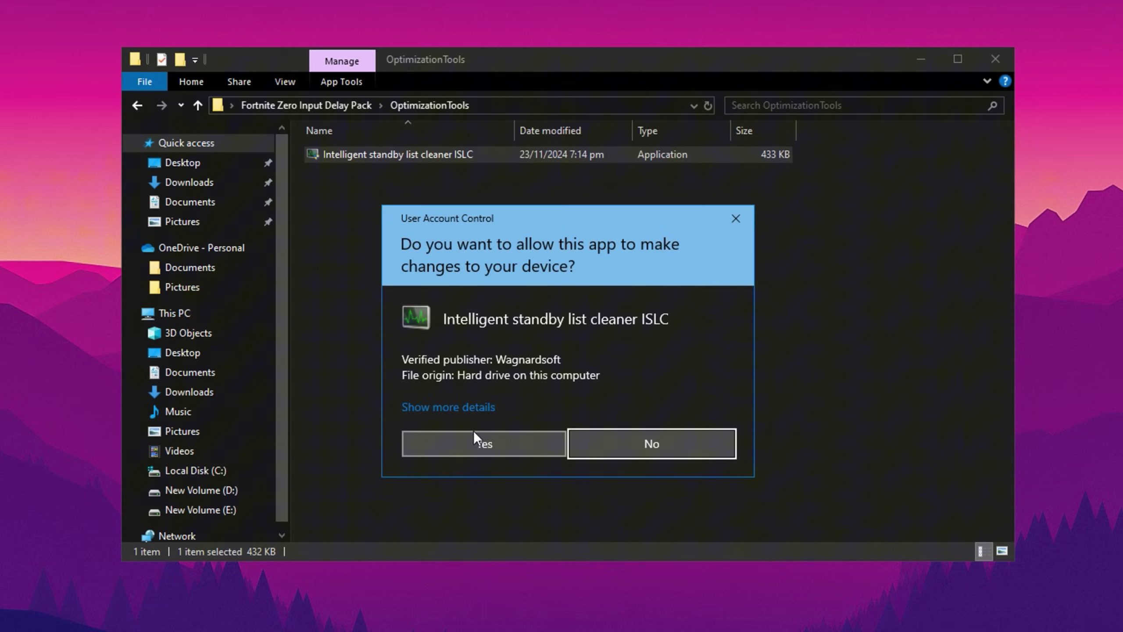
left_click(465, 444)
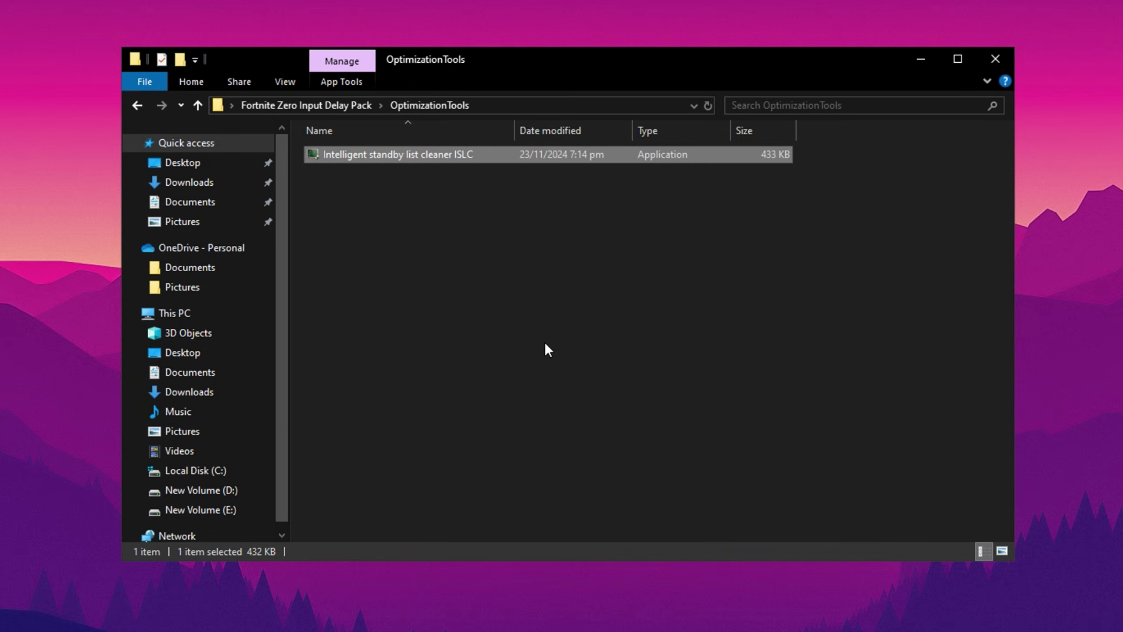
Set ISLC to purge at a 1024 MB standby list and below 8196 MB free memory
left_click_drag(188, 5, 557, 141)
left_click(437, 303)
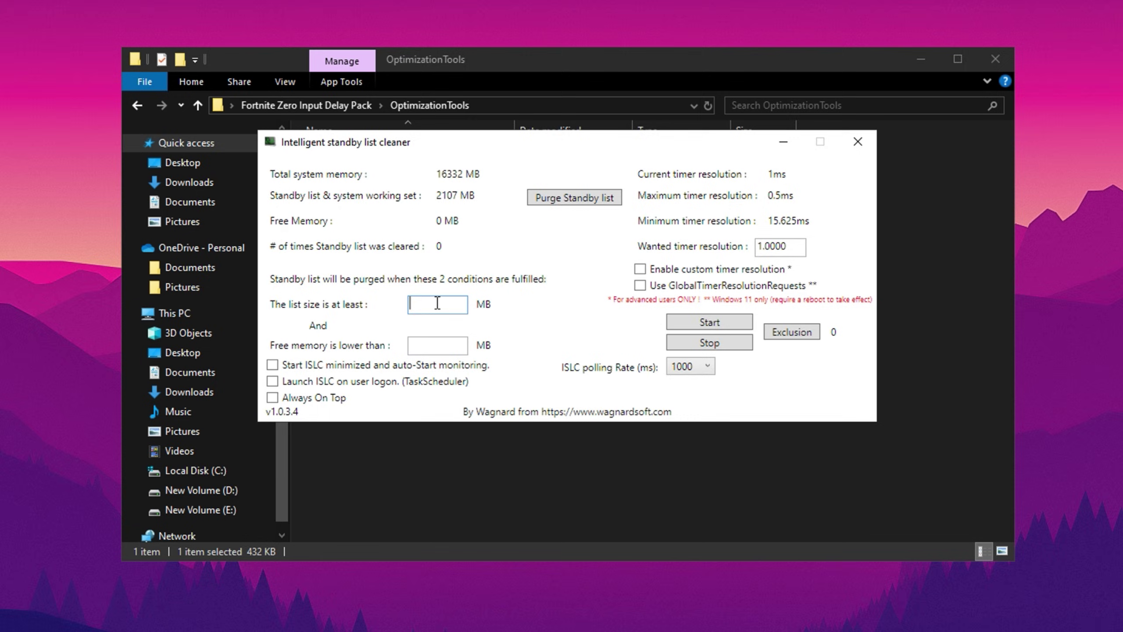
type("1024")
left_click(426, 344)
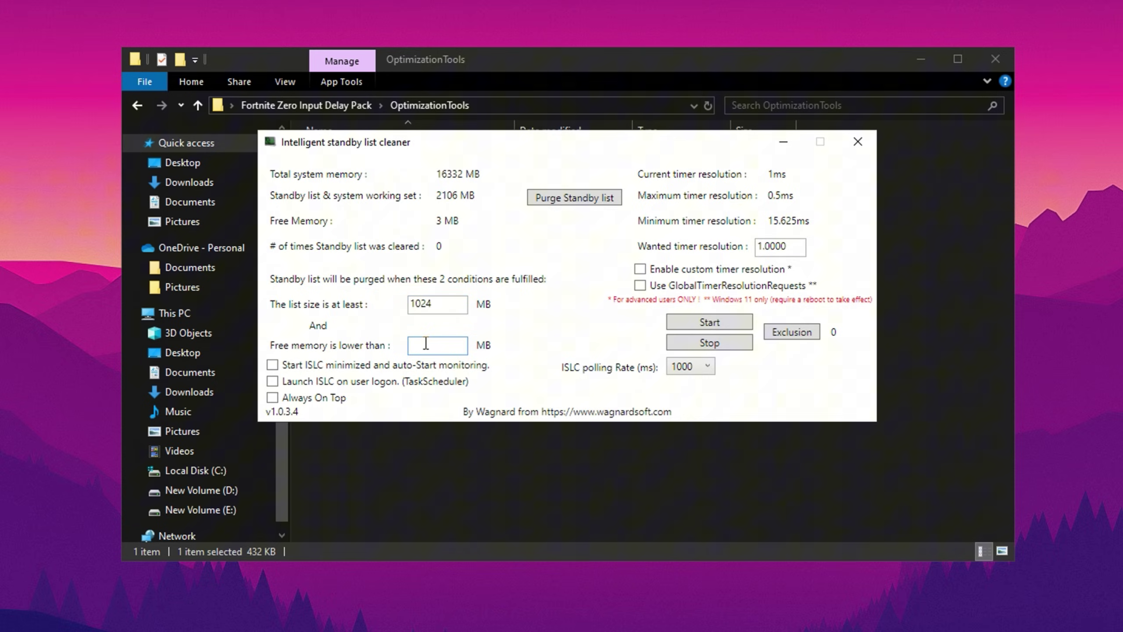
left_click(426, 344)
type("8196")
Enable custom timer resolution and keep the polling rate at 1000 ms
left_click(653, 269)
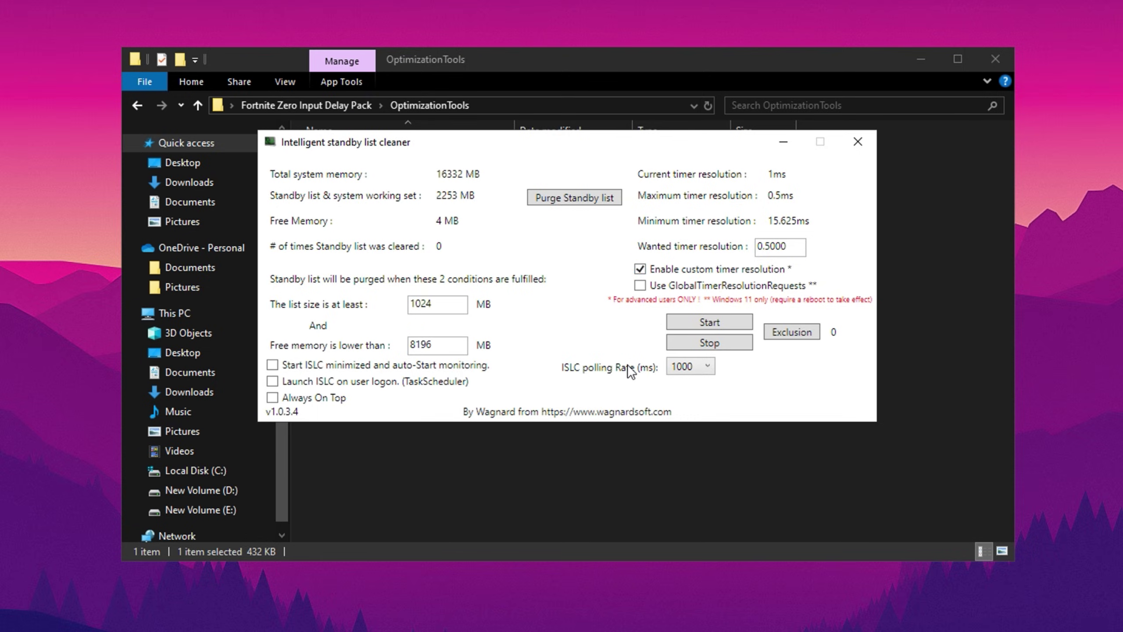
left_click(694, 372)
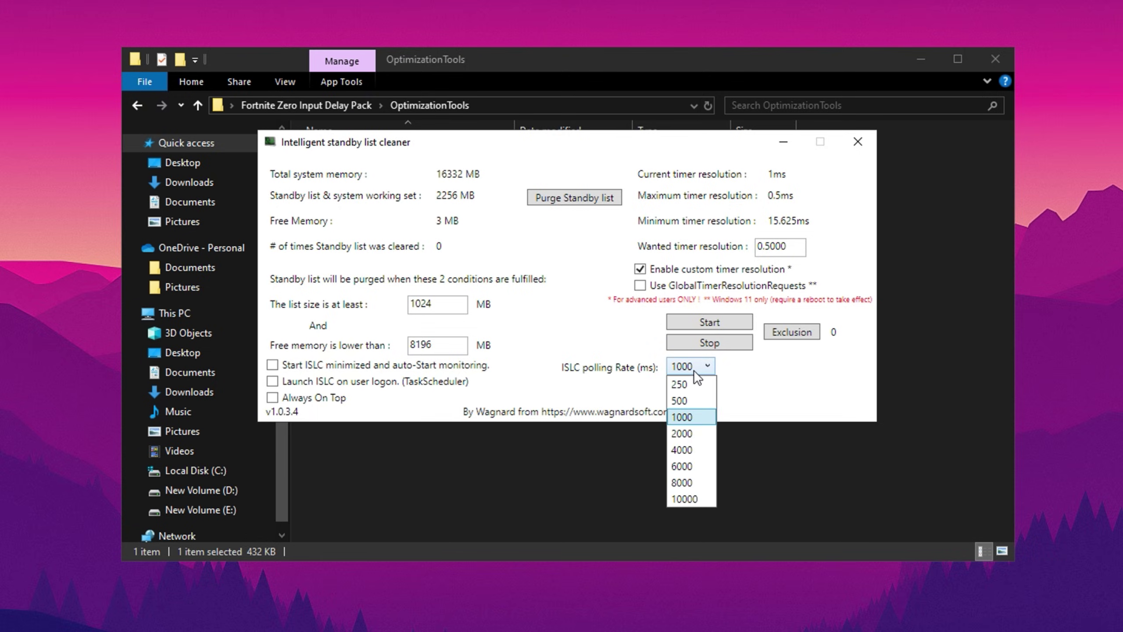
left_click(686, 416)
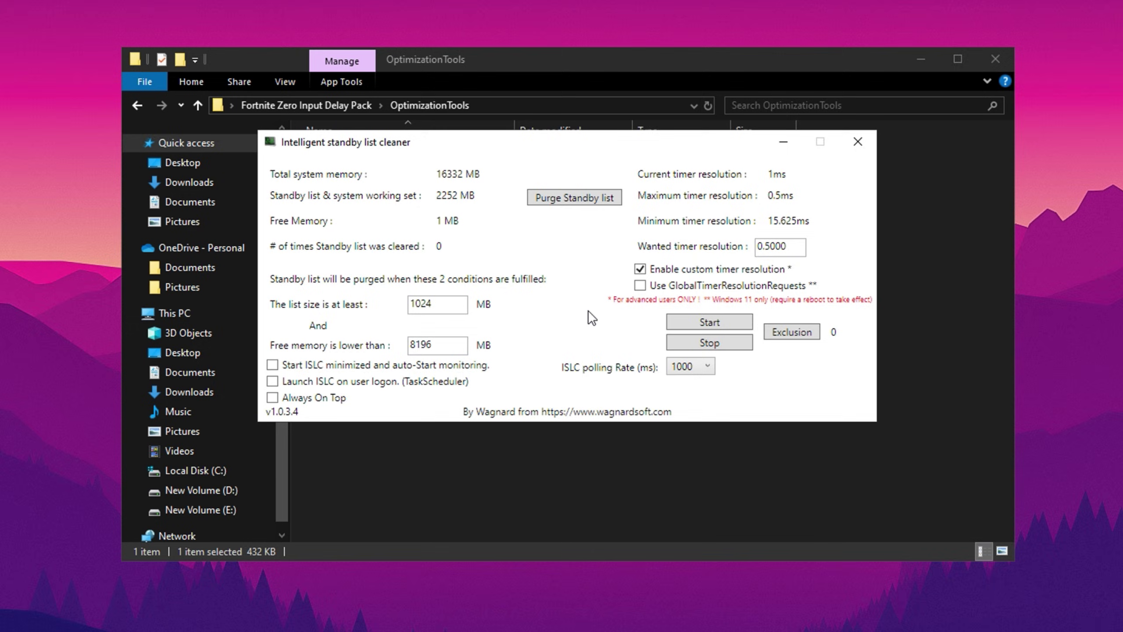
Purge the standby list once, start ISLC monitoring, and minimise the ISLC window
left_click(580, 192)
left_click(700, 320)
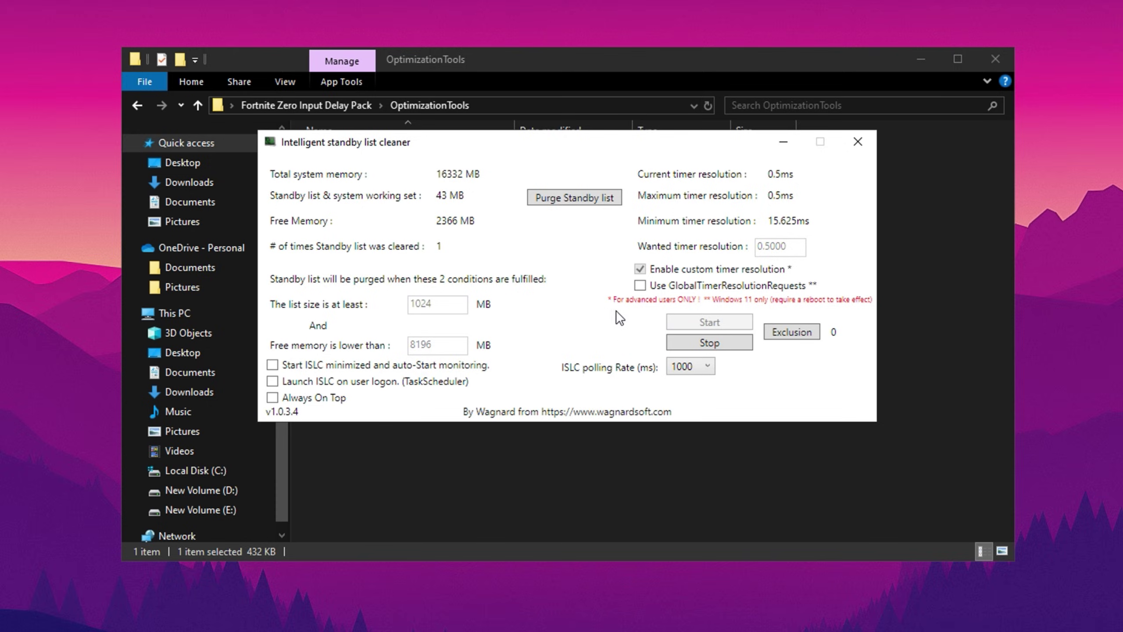
left_click(782, 143)
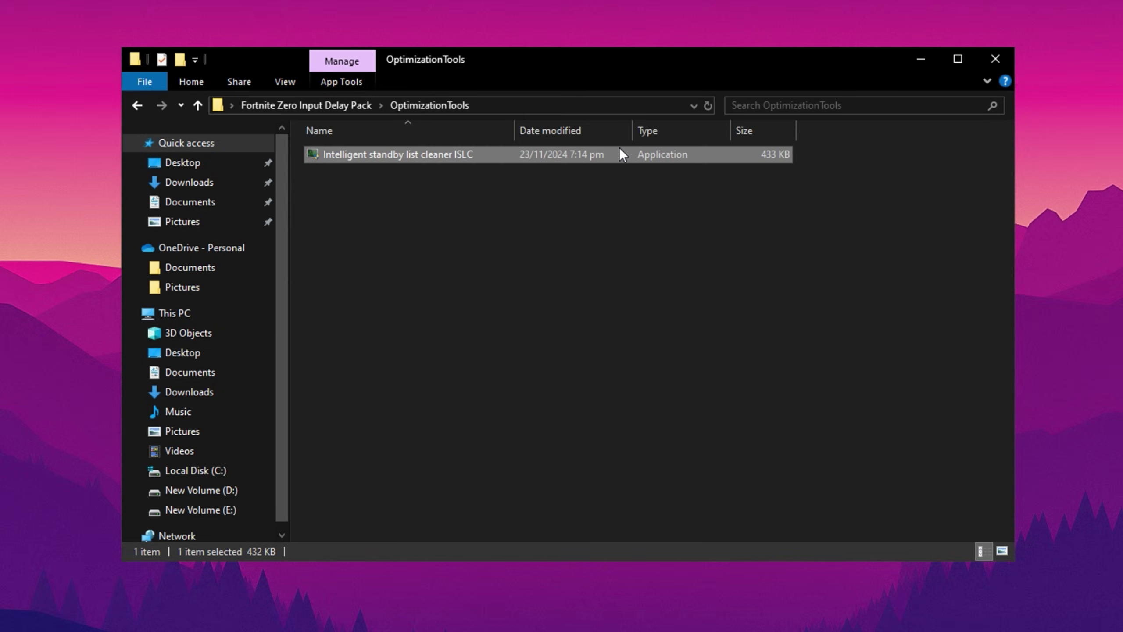
left_click(450, 223)
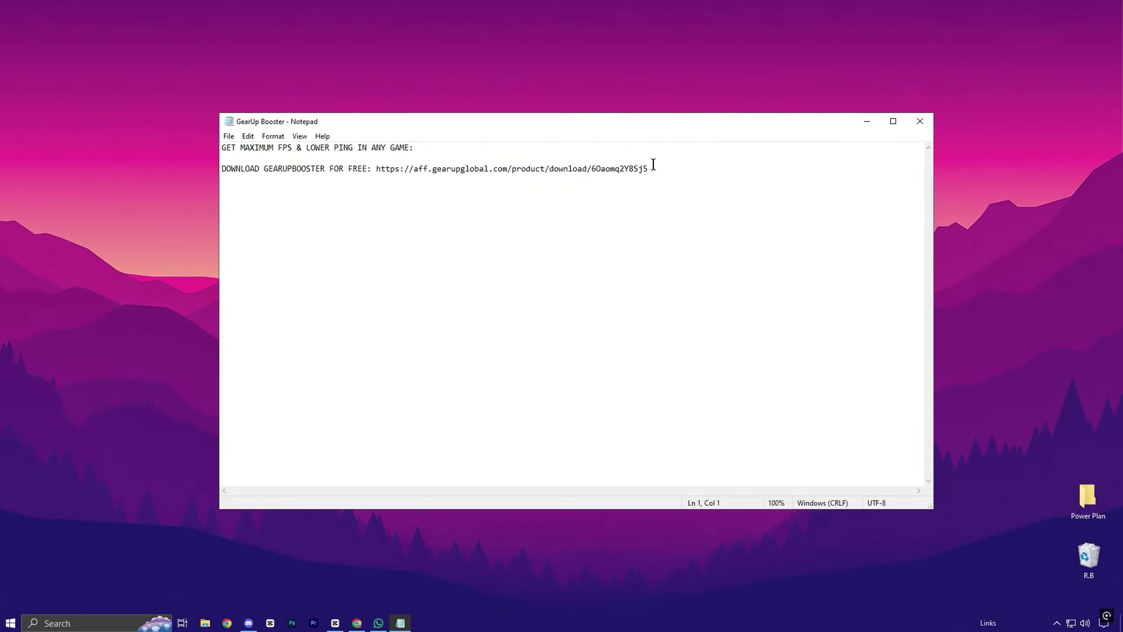
Dismiss the GearUP Booster note and launch GearUP Booster
left_click_drag(649, 168, 375, 174)
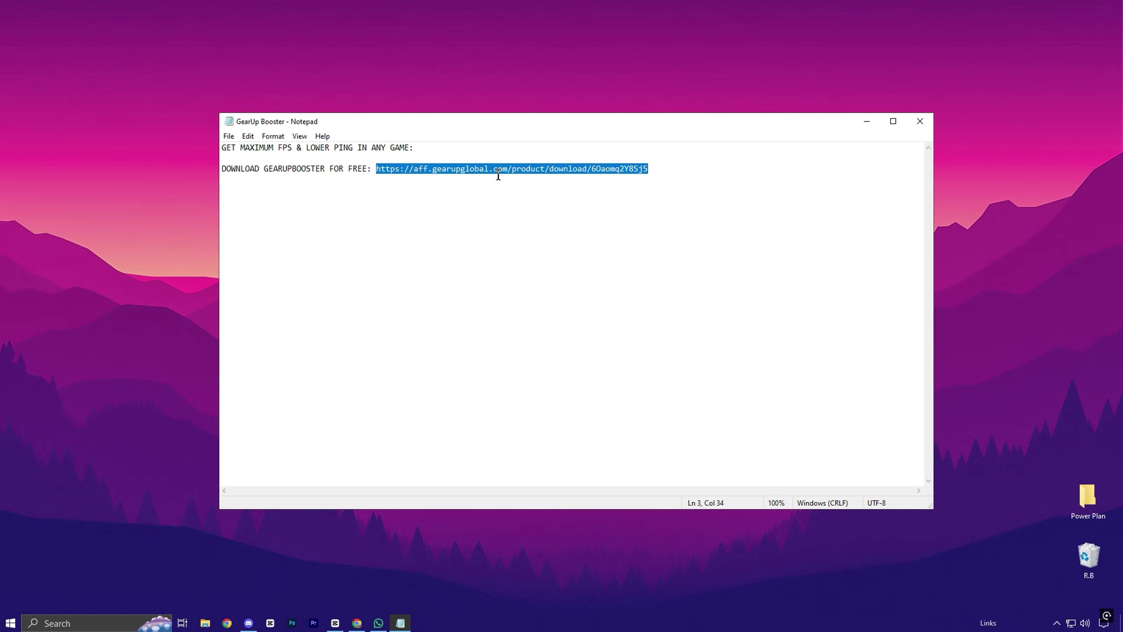
left_click(928, 118)
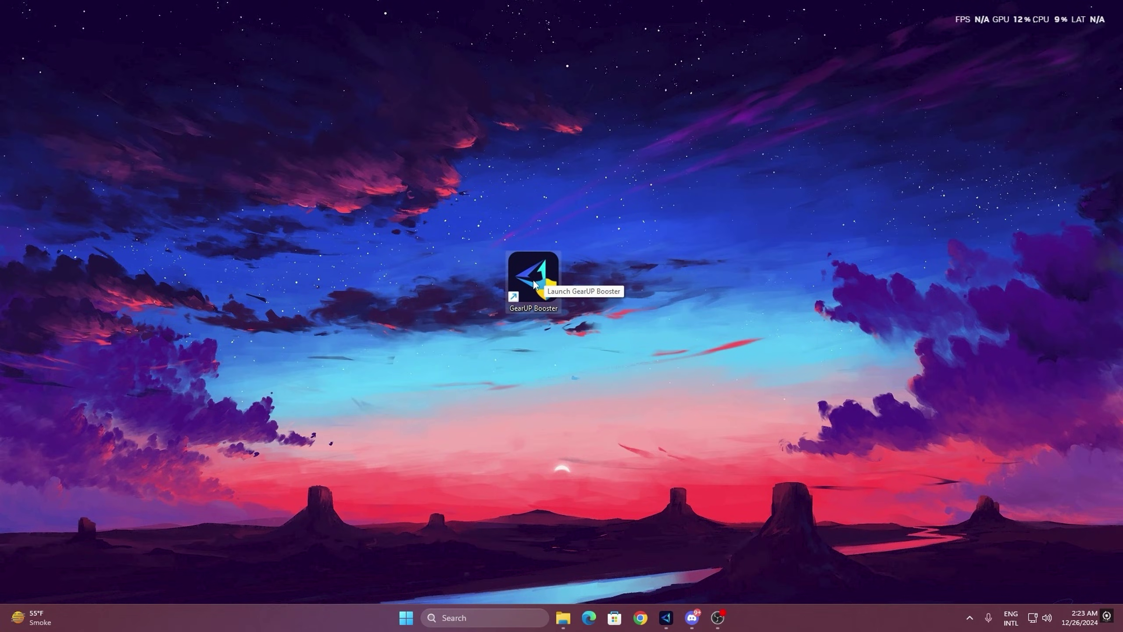
double_click(513, 271)
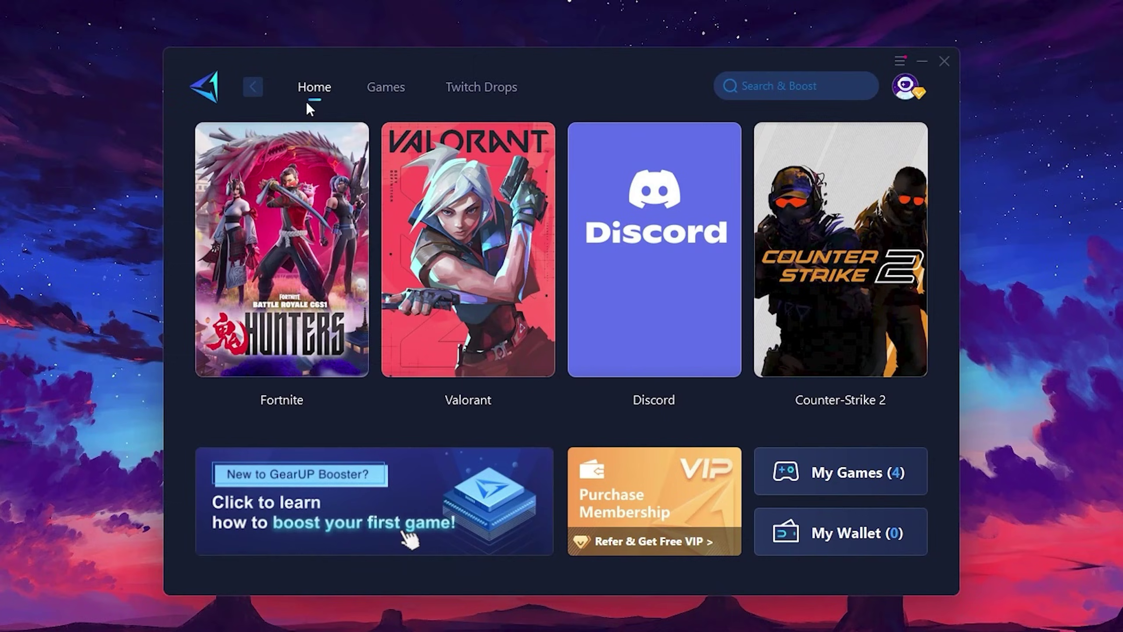
Boost Fortnite from the GearUP home page on an automatic Middle East node
mouse_move(854, 228)
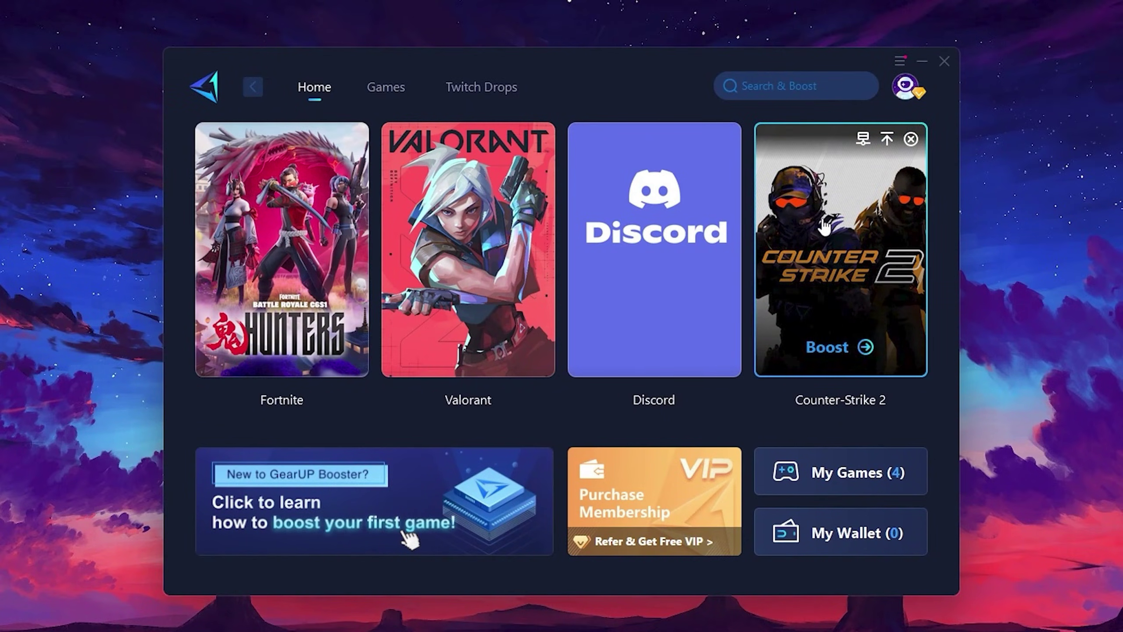
left_click(376, 94)
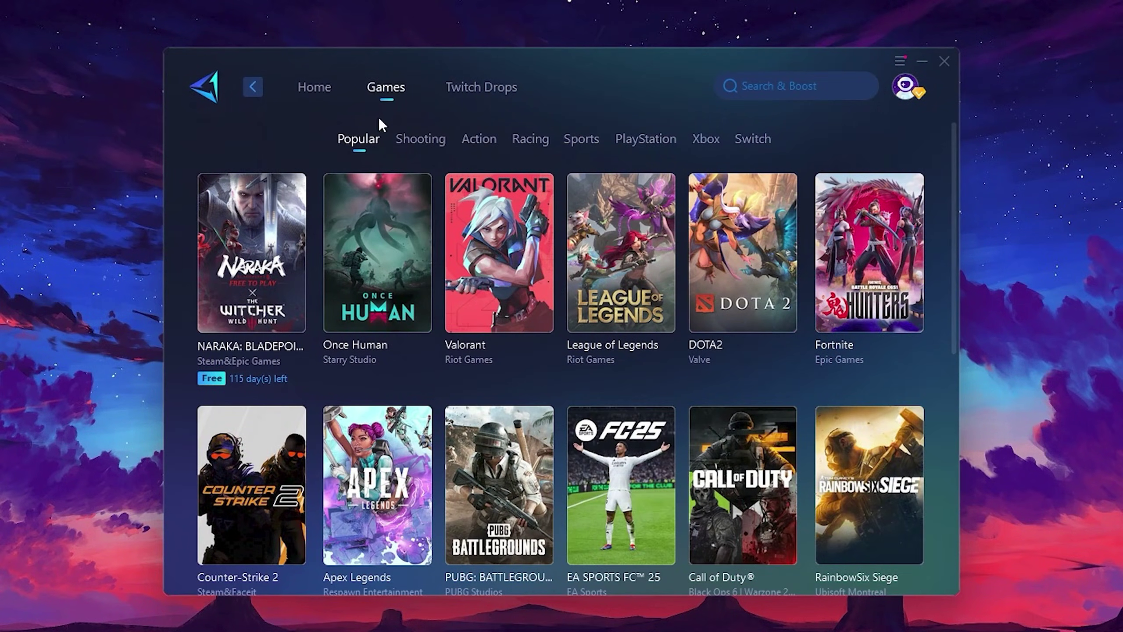
mouse_move(774, 218)
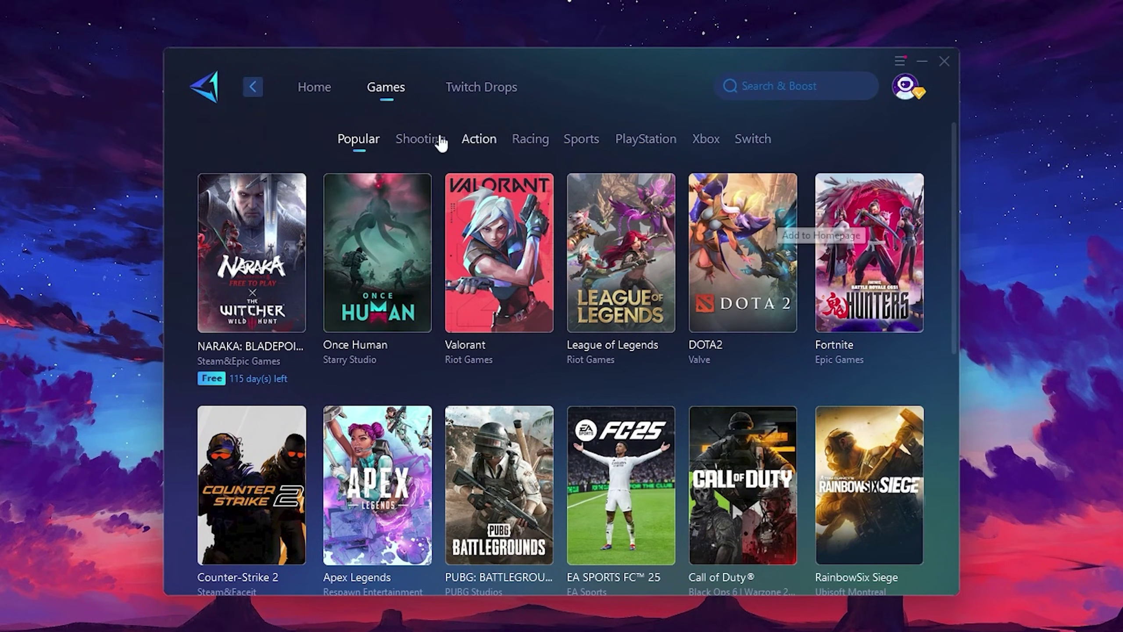
left_click(318, 101)
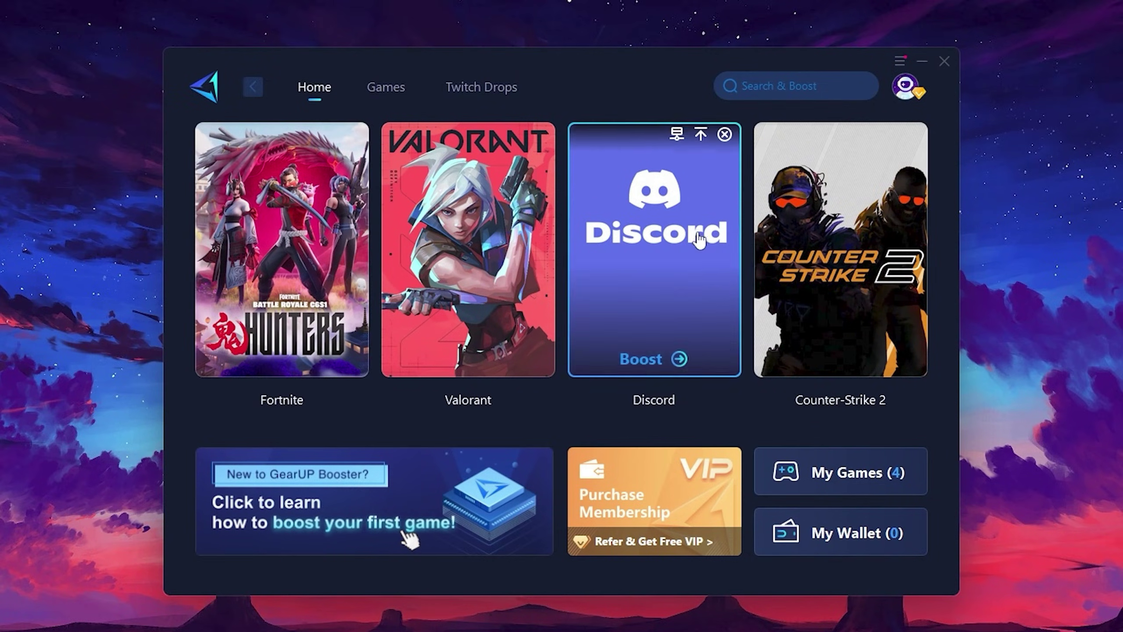
mouse_move(307, 234)
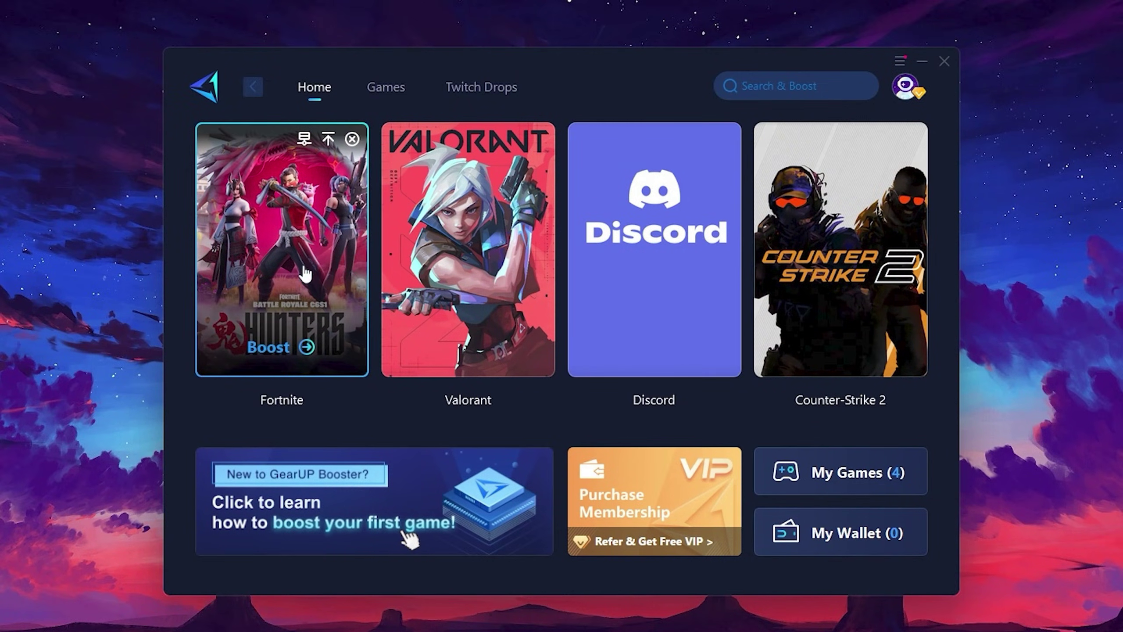
left_click(271, 351)
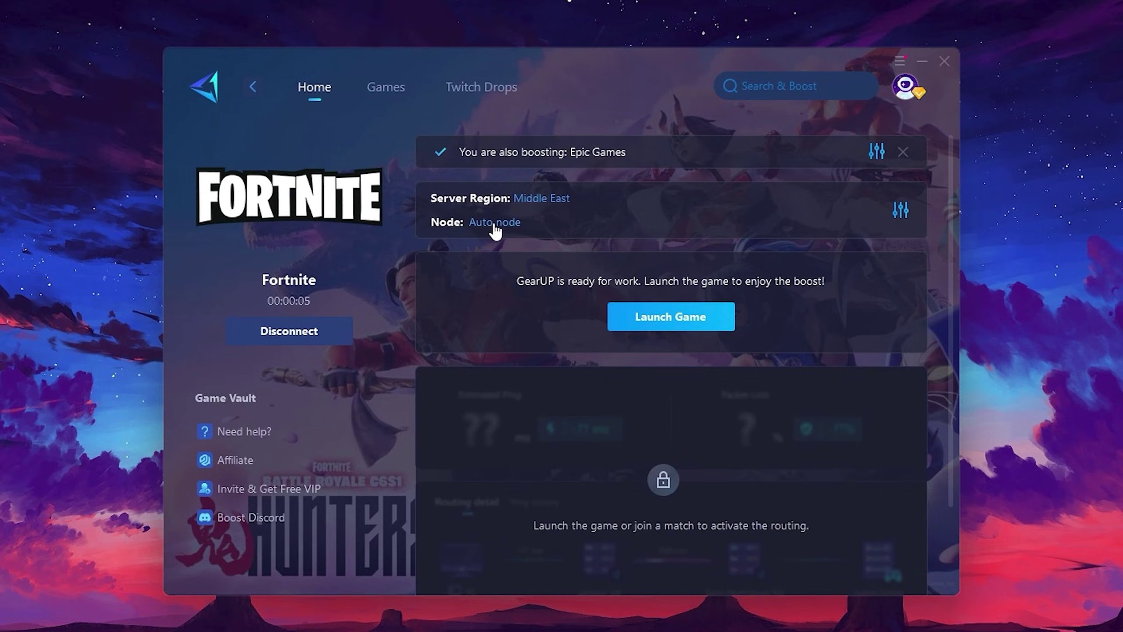
left_click(547, 199)
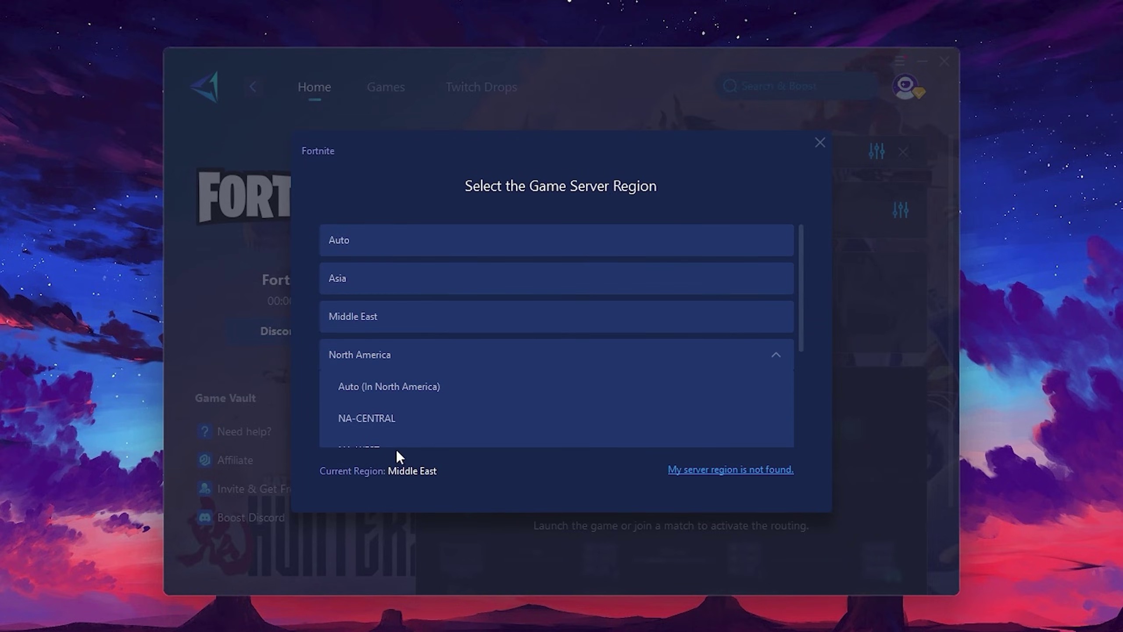
scroll(518, 350, "down", 2)
scroll(518, 350, "up", 2)
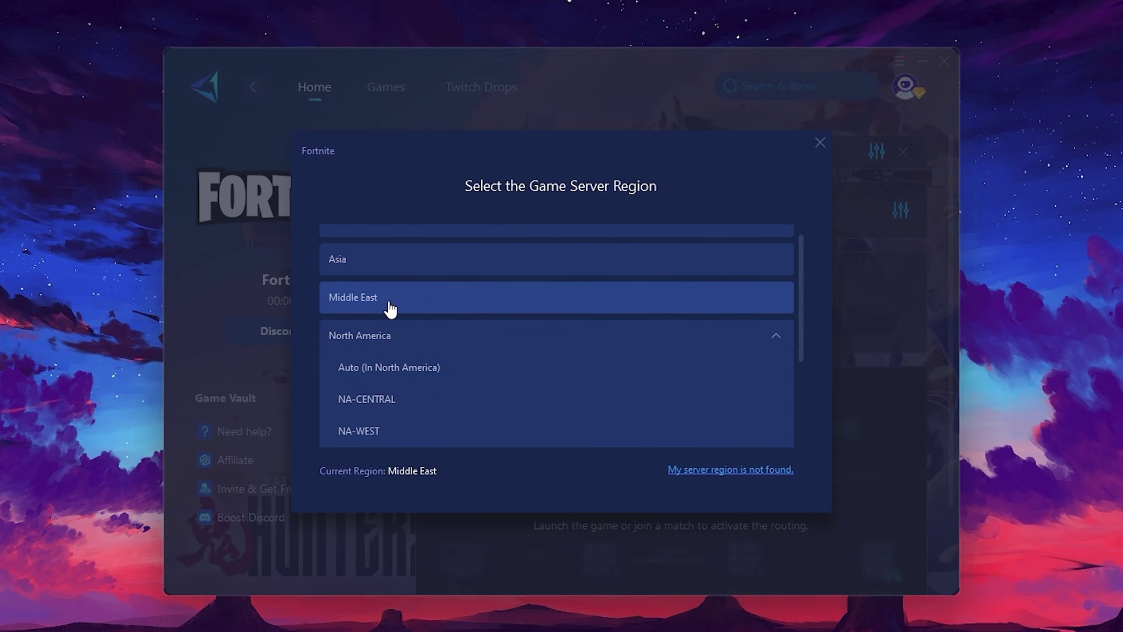
left_click(820, 142)
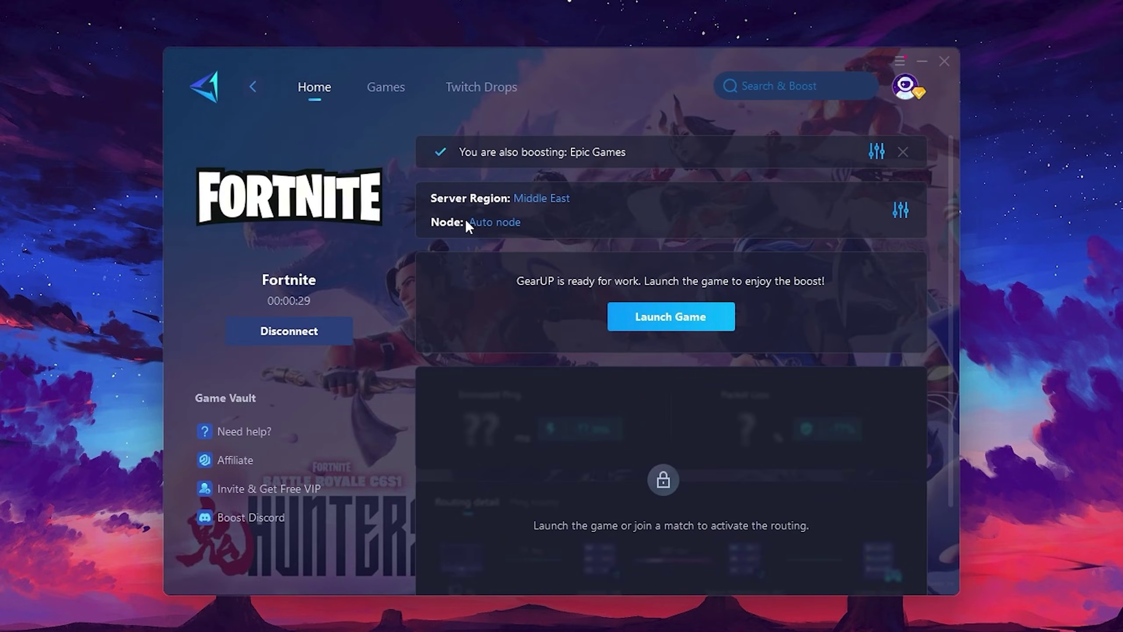
left_click(487, 223)
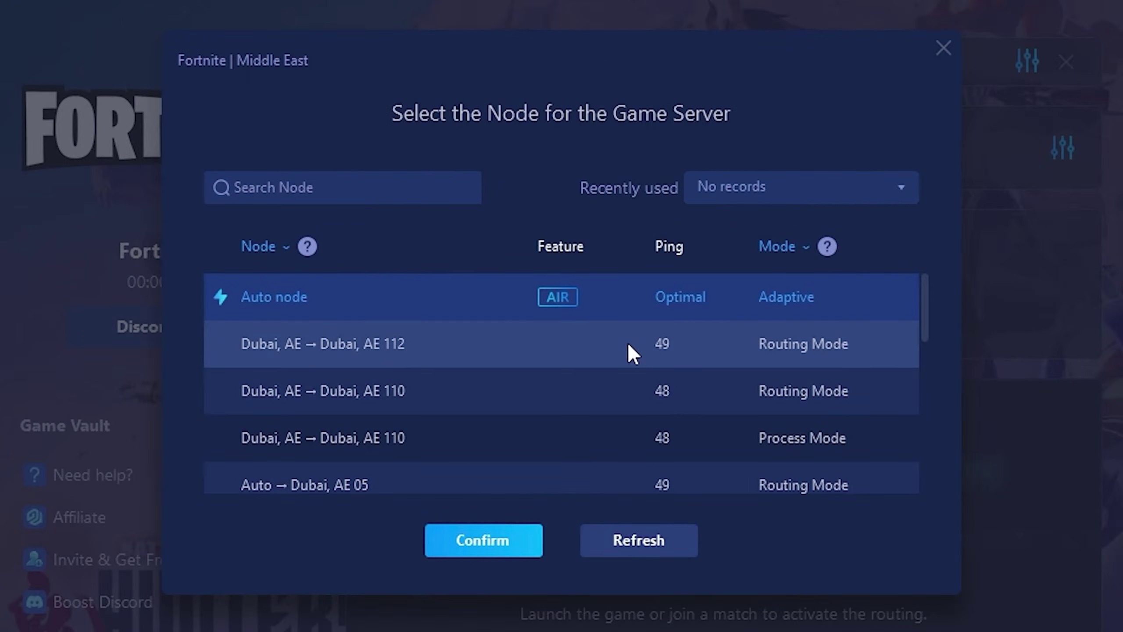
scroll(641, 356, "down", 4)
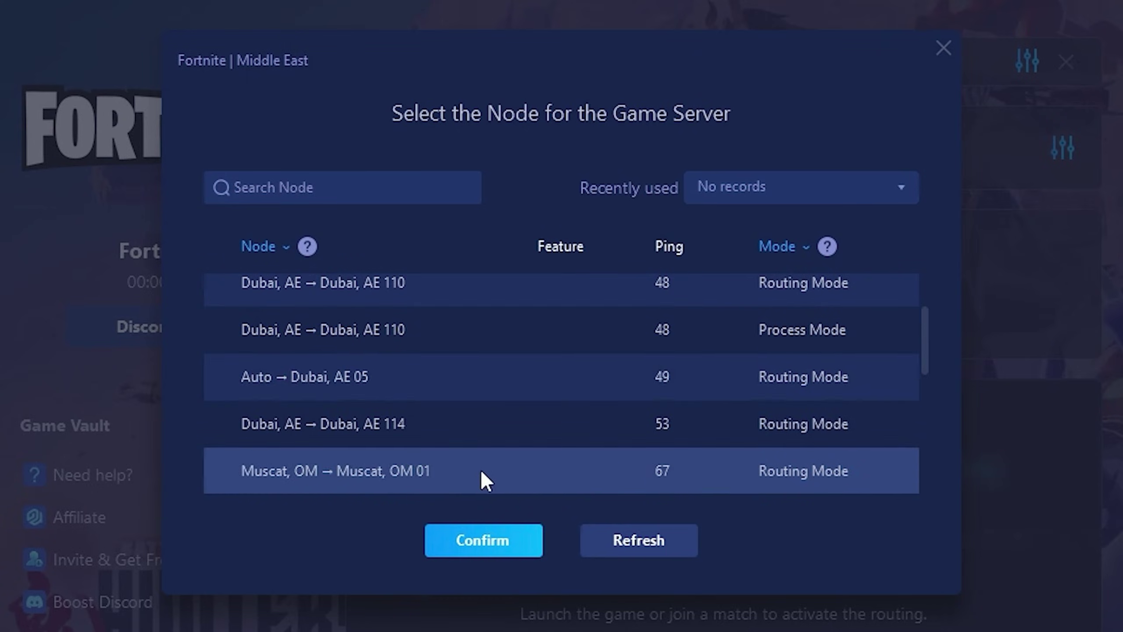
scroll(636, 358, "up", 4)
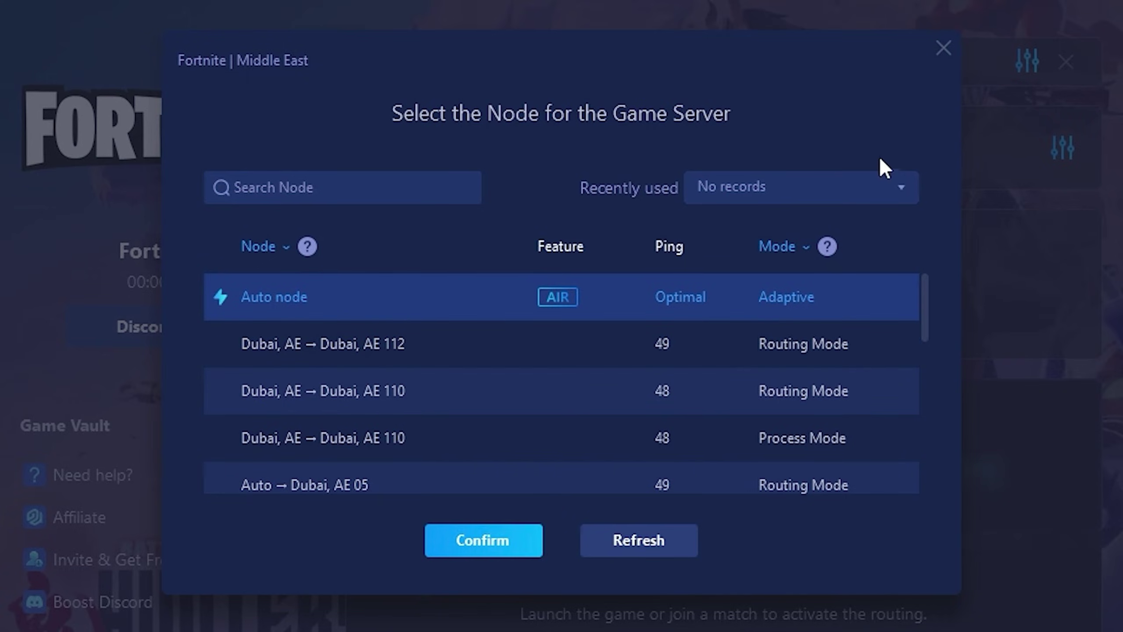
left_click(945, 49)
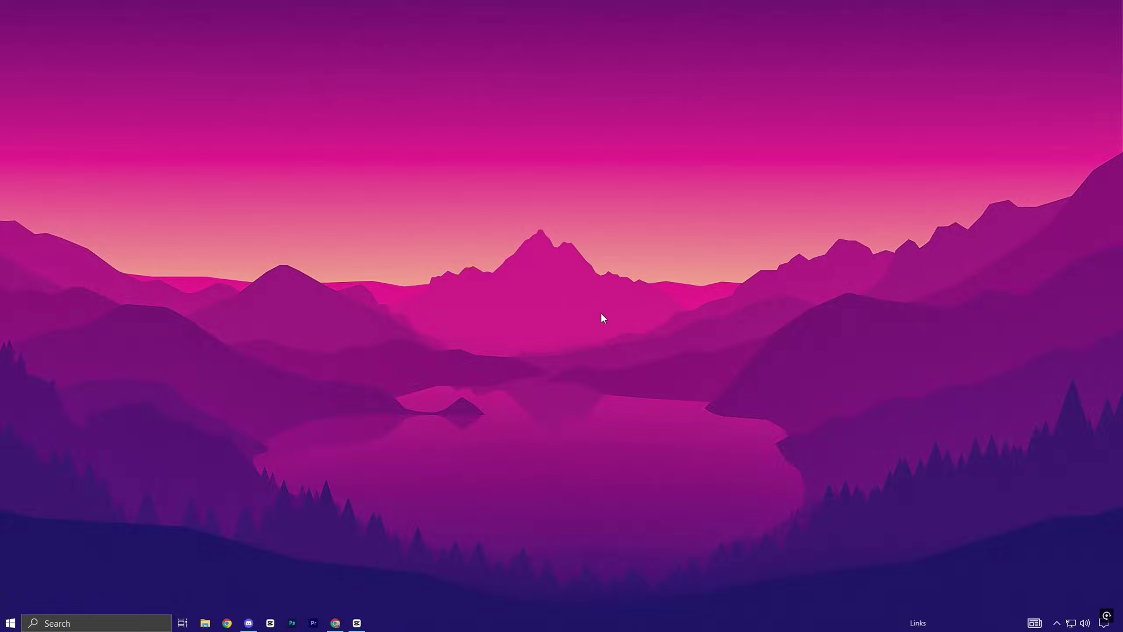
Bring up Task Manager from the taskbar and review its Startup app list
right_click(692, 623)
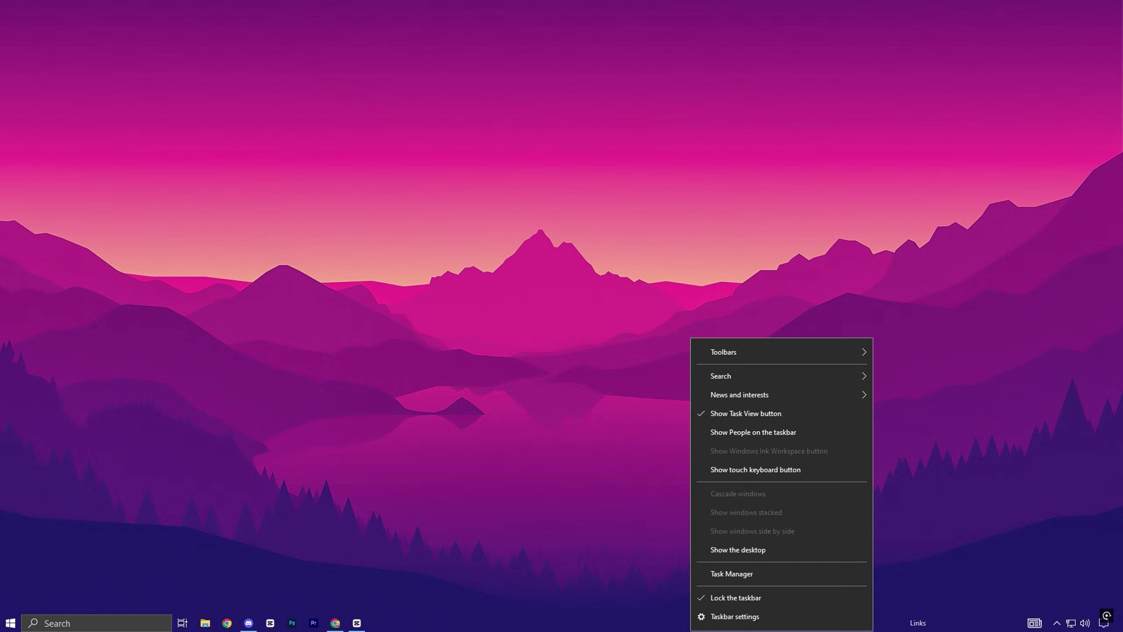
left_click(723, 569)
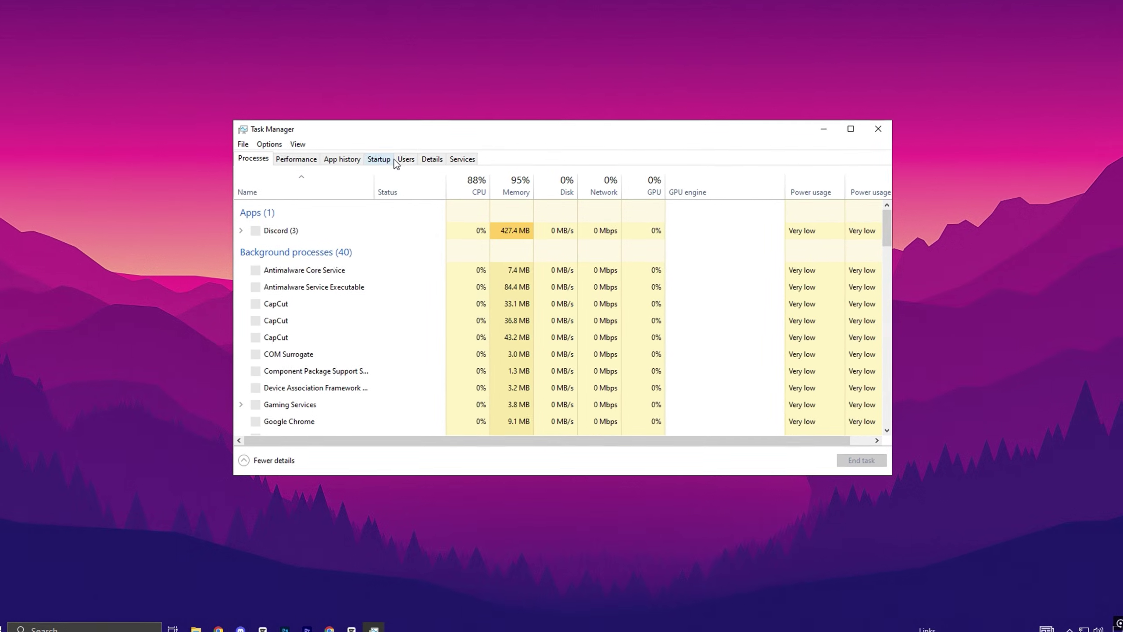
left_click(388, 163)
scroll(530, 347, "down", 1)
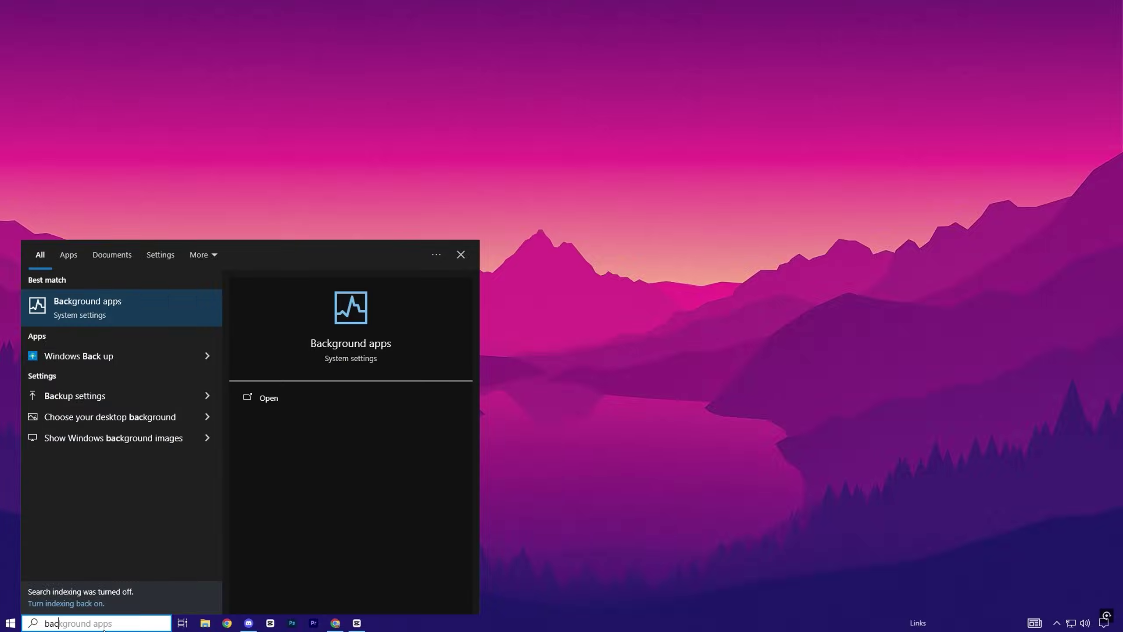
Open the Background apps settings page via the taskbar search
type("g")
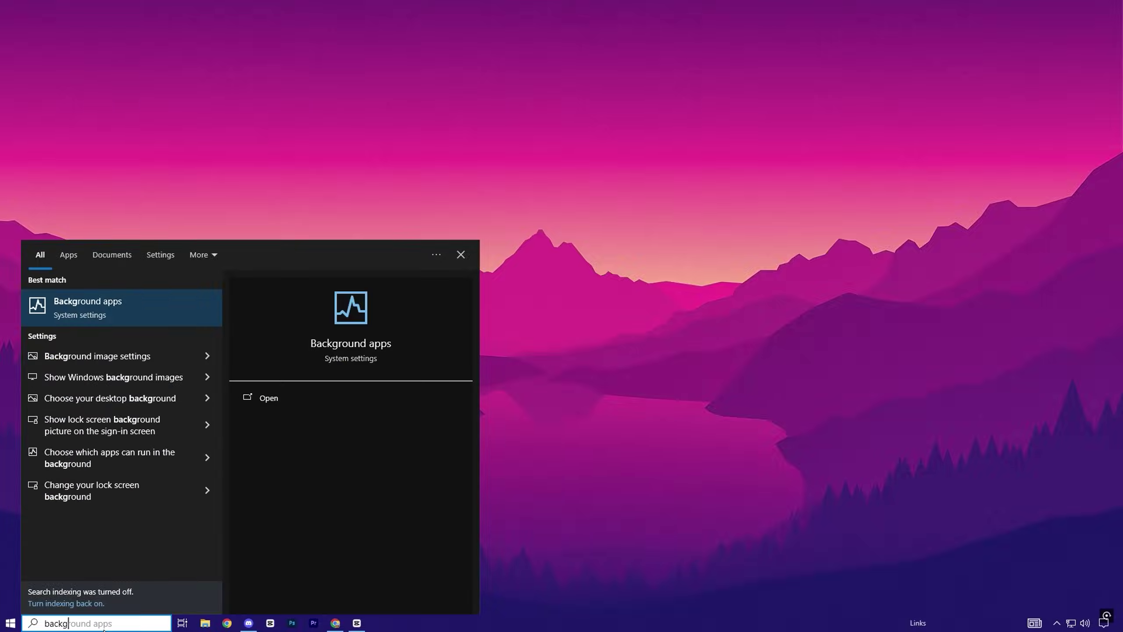
left_click(142, 299)
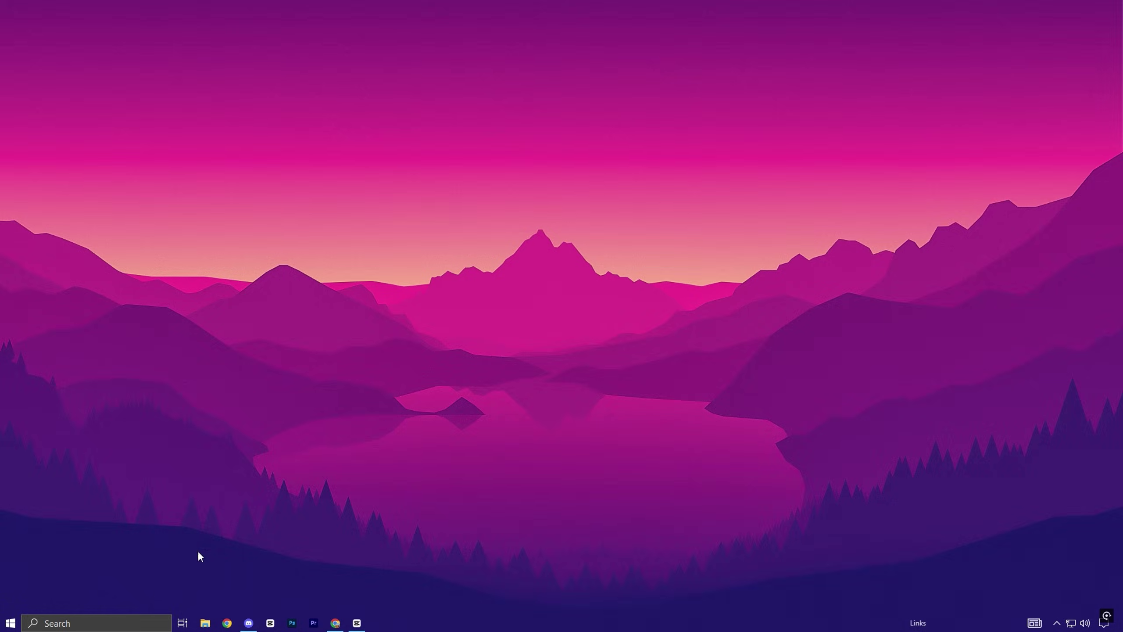
Search 'game' and review the Game Bar and Captures settings, ending on Game Bar
left_click(101, 623)
type("game")
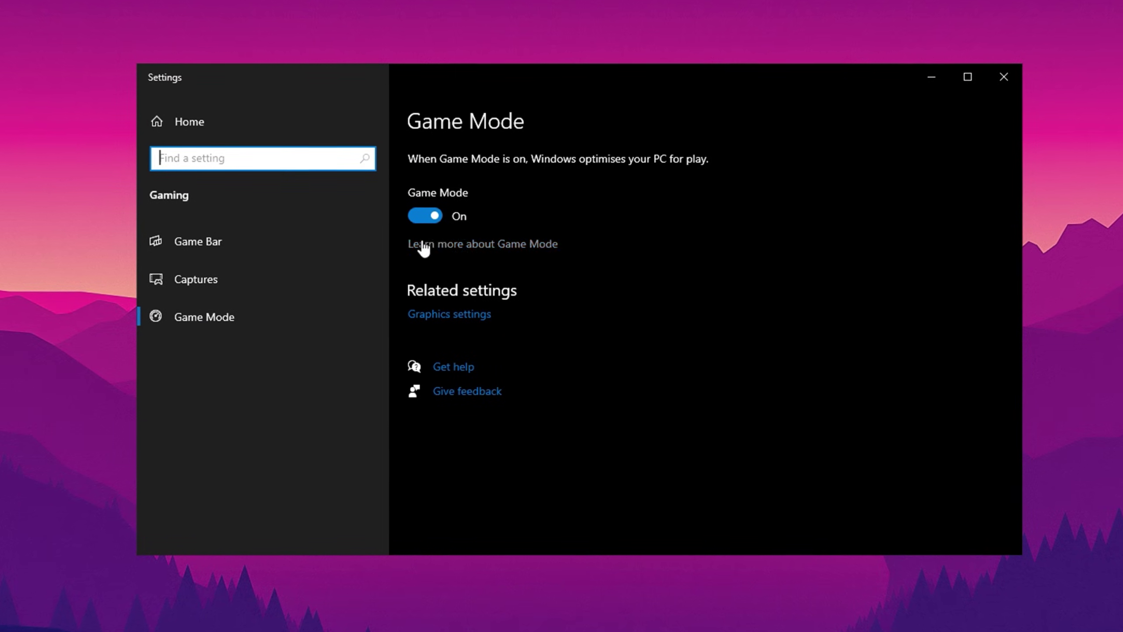
left_click(234, 248)
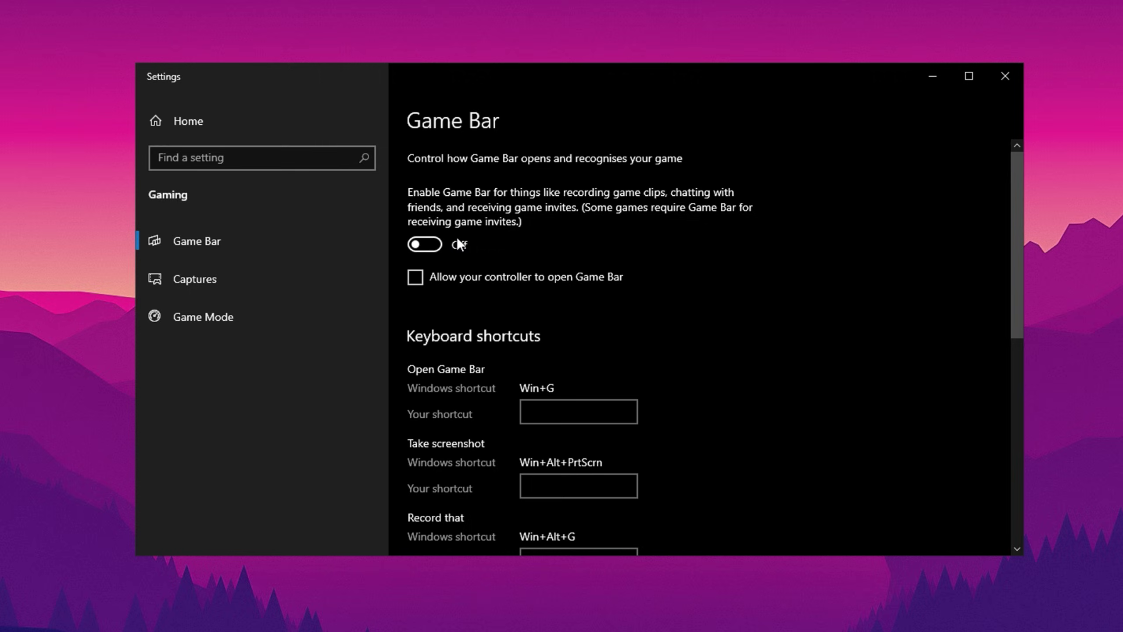
left_click(205, 278)
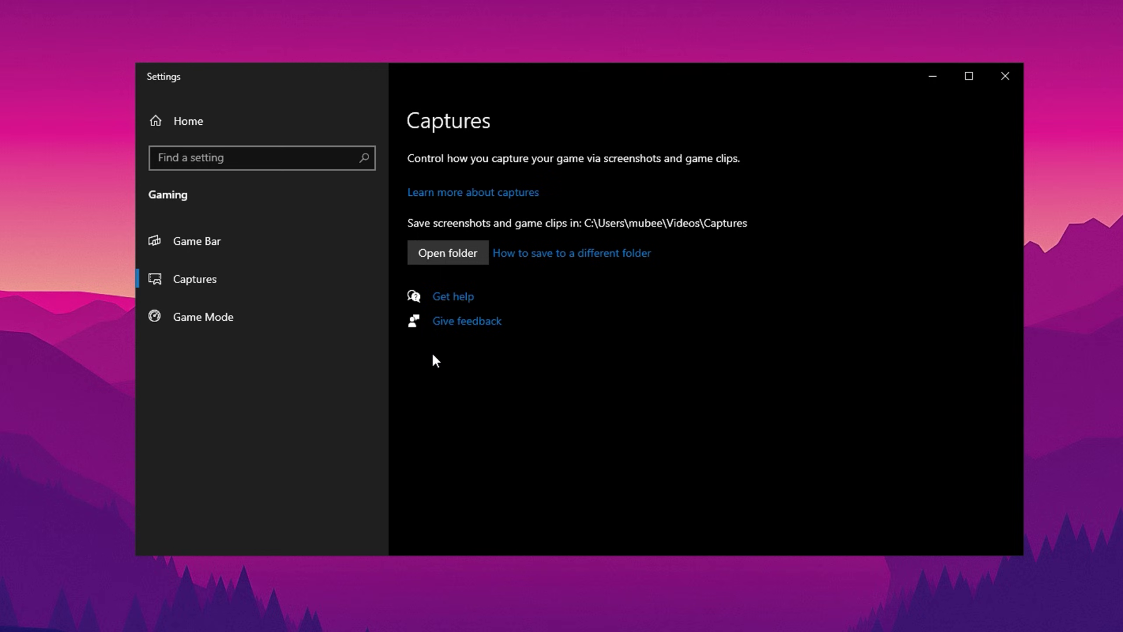
left_click(242, 253)
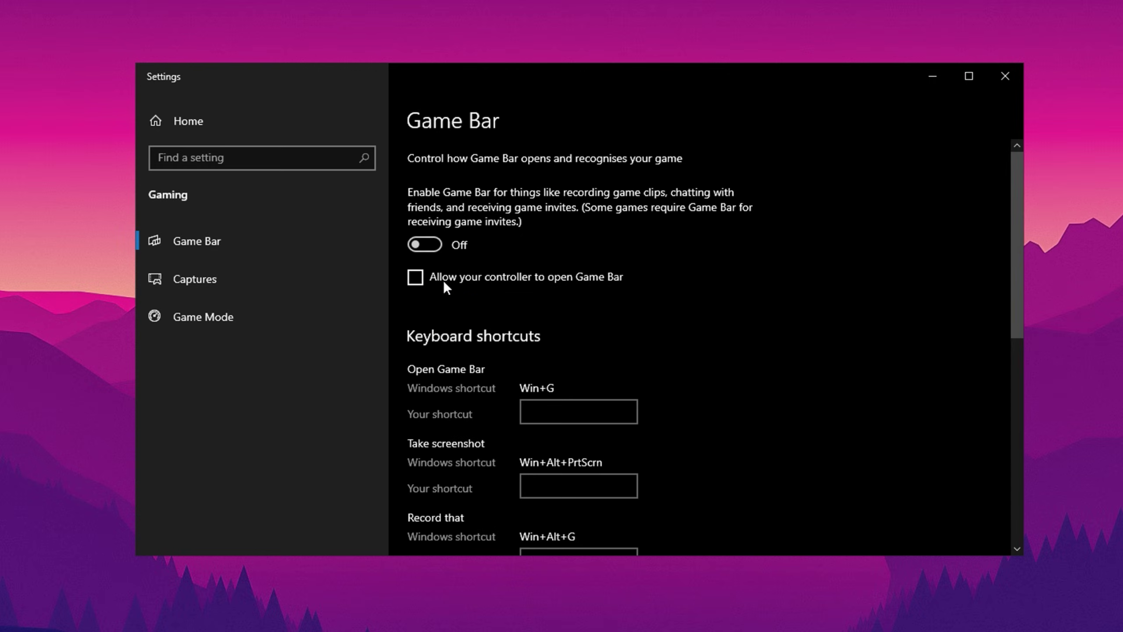
Run the Fortnite character across the field and switch to the Audio settings
left_click(423, 258)
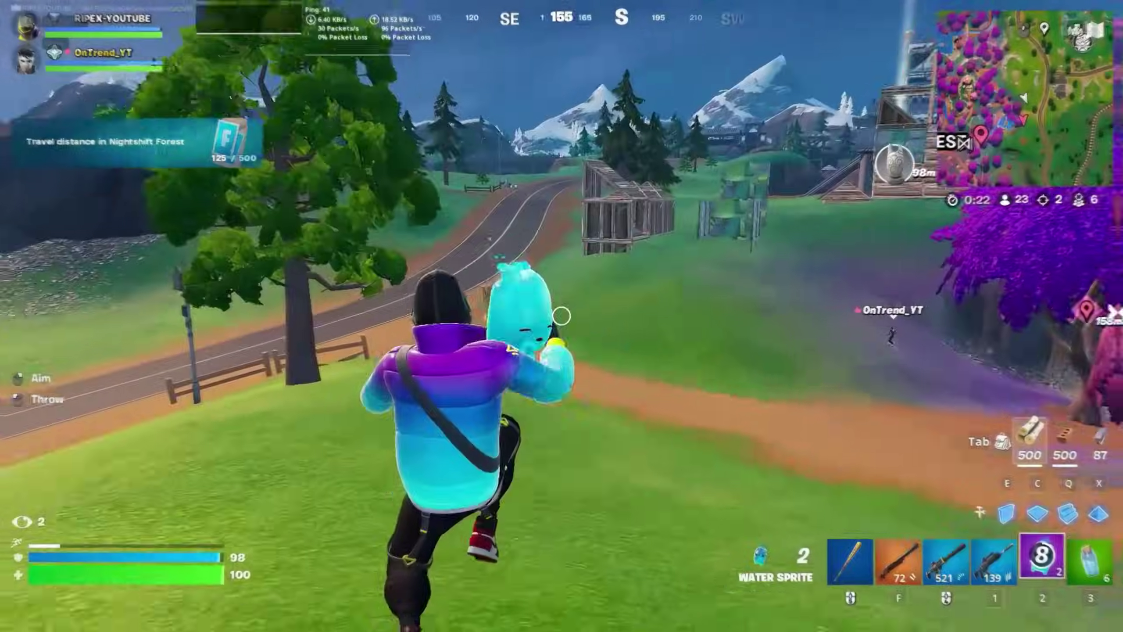
key("w")
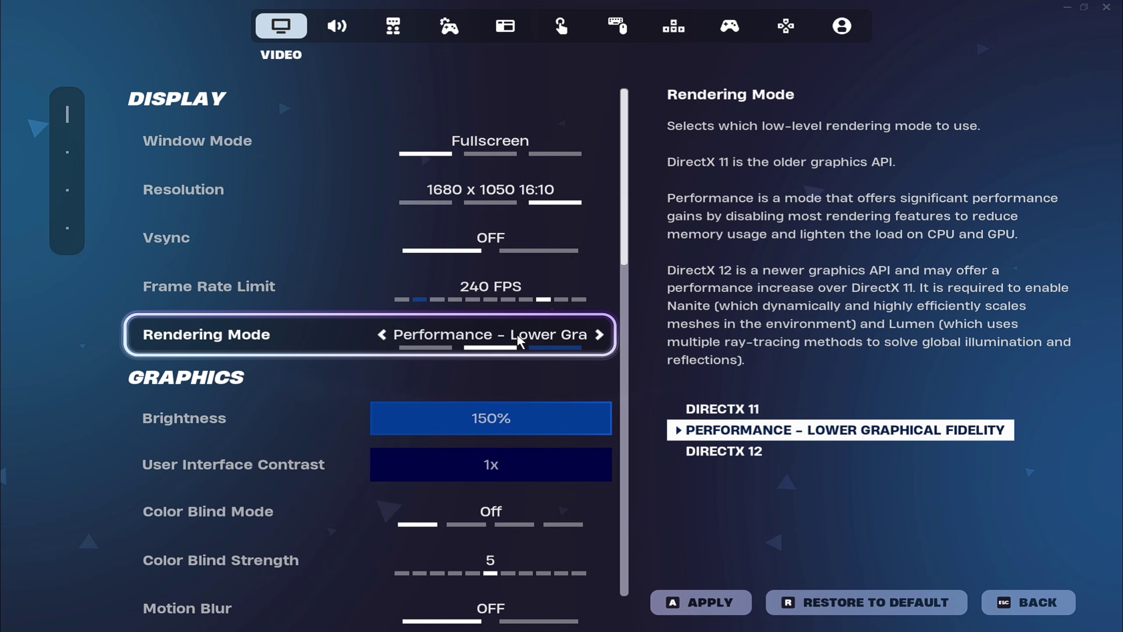
key("e")
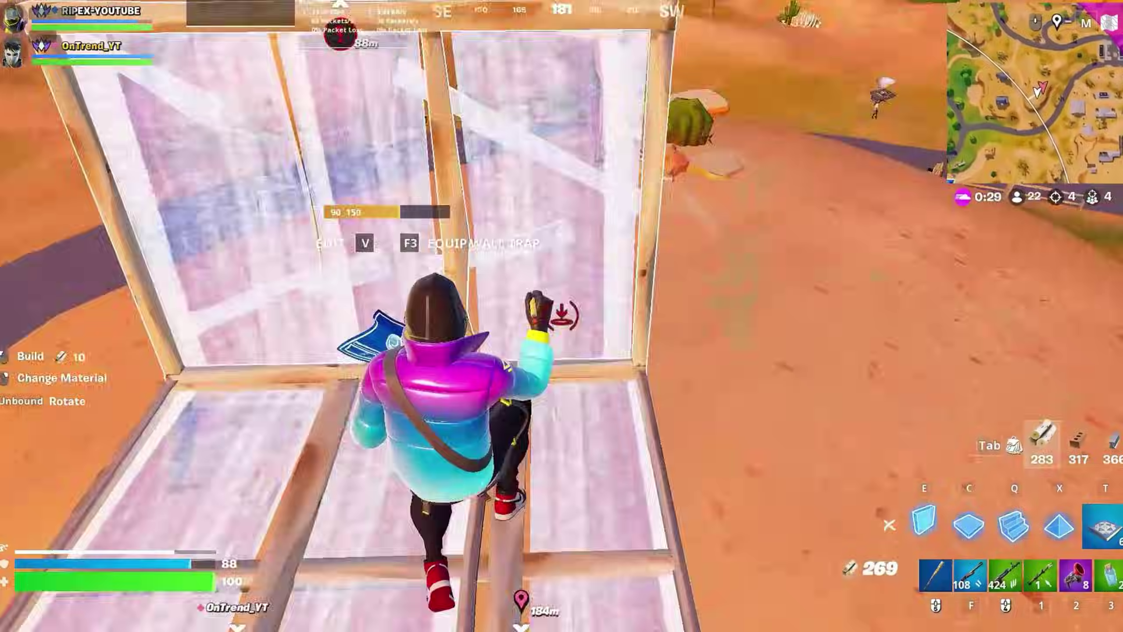
key("3")
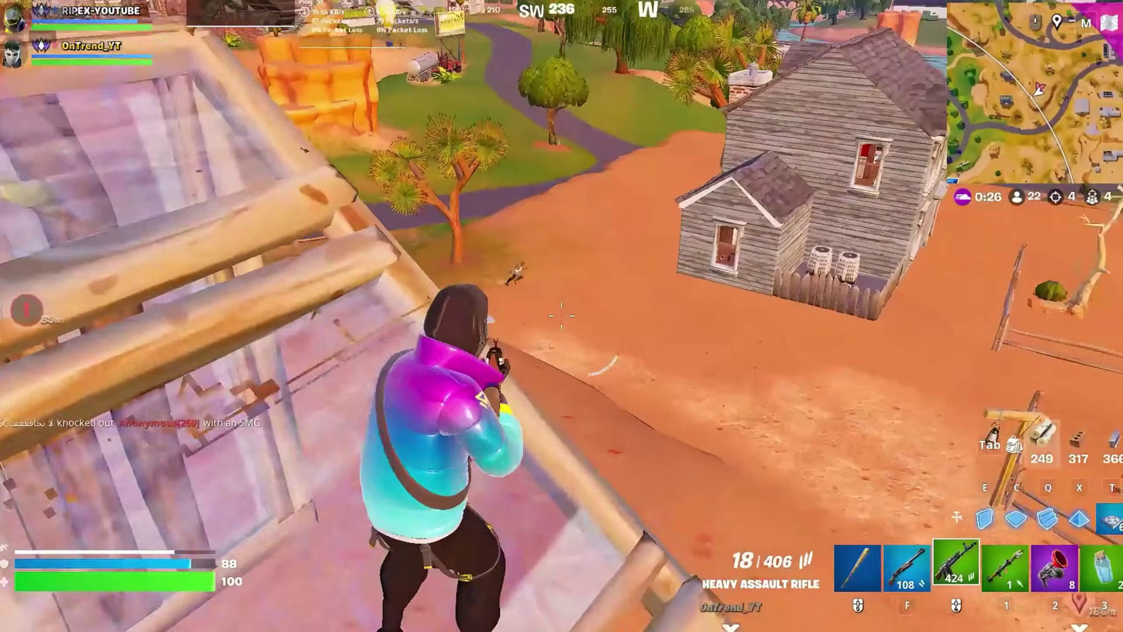
left_click(562, 317)
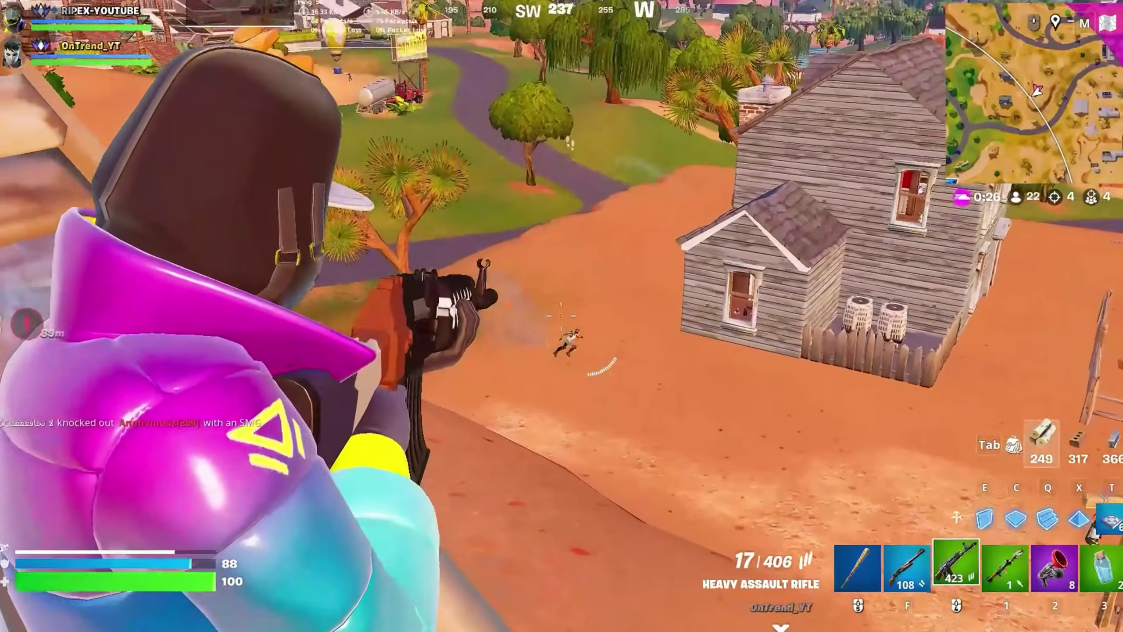
left_click(562, 316)
left_click(562, 316)
left_click(562, 316)
left_click(561, 316)
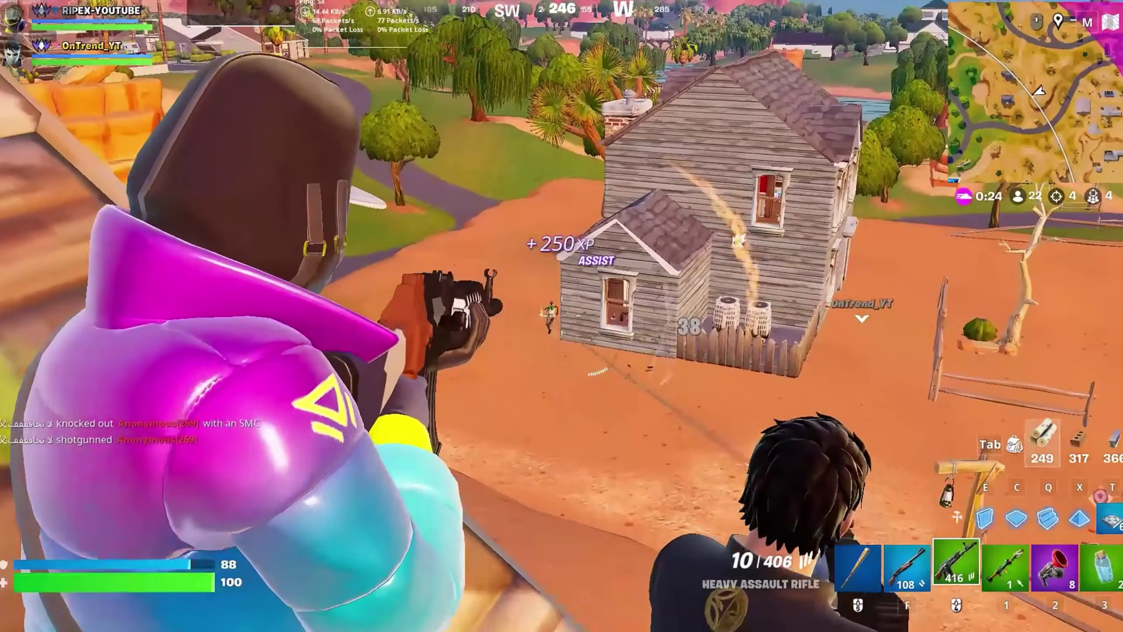
left_click(562, 316)
key("2")
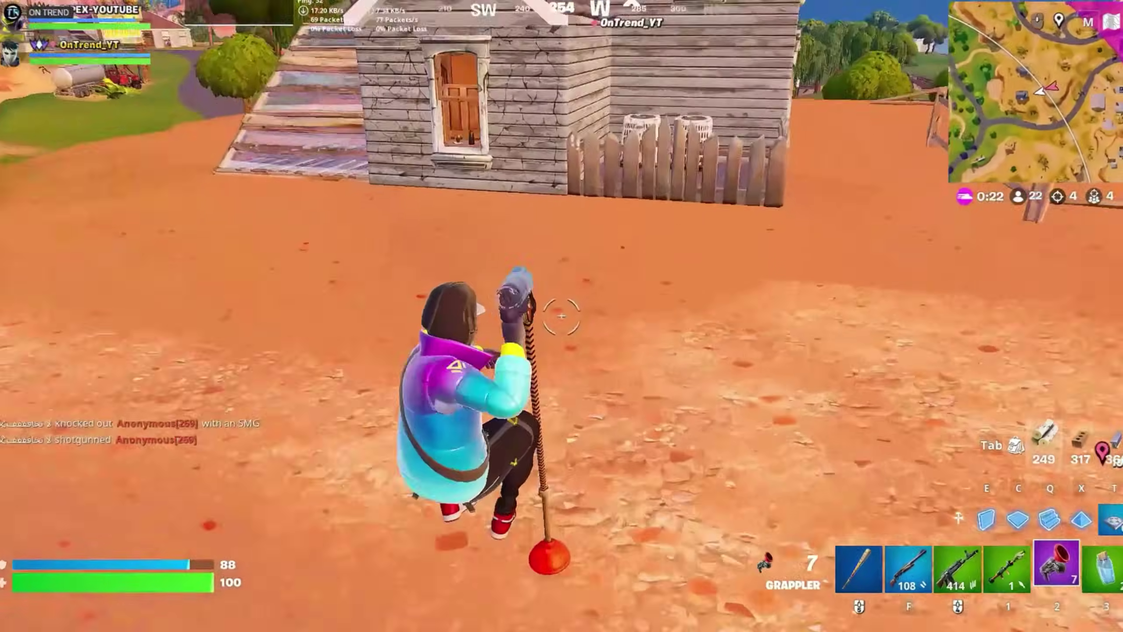